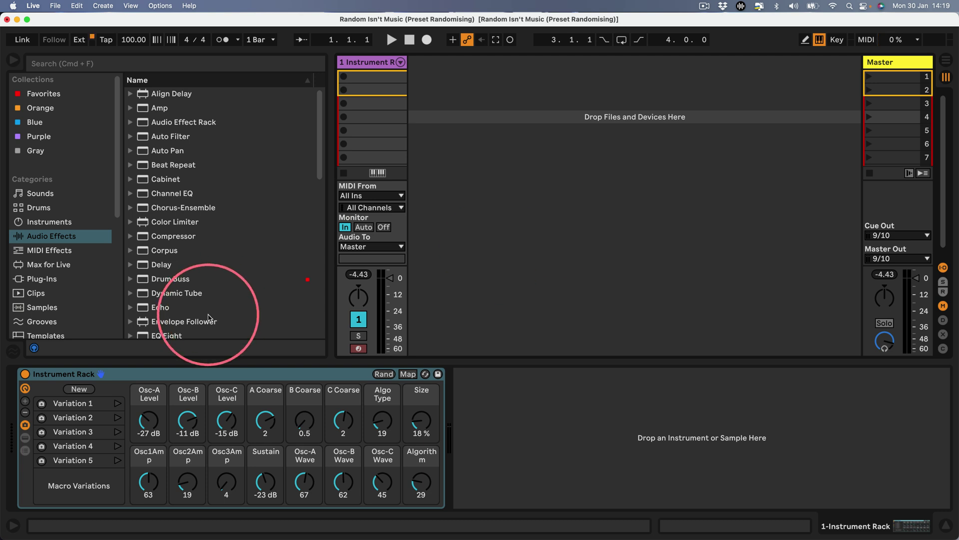
Randomise the Instrument Rack's macro values several times to generate different sounds.
click(384, 374)
click(383, 375)
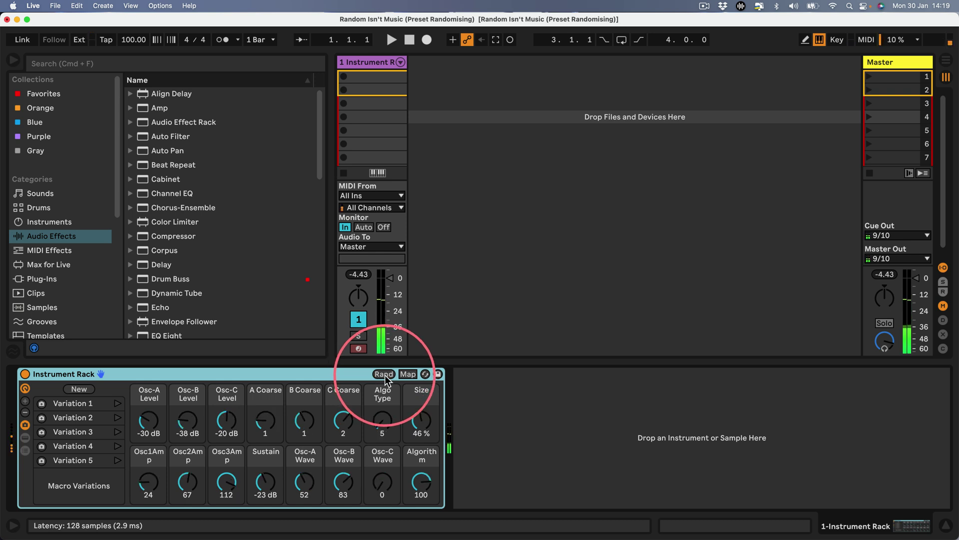
click(384, 375)
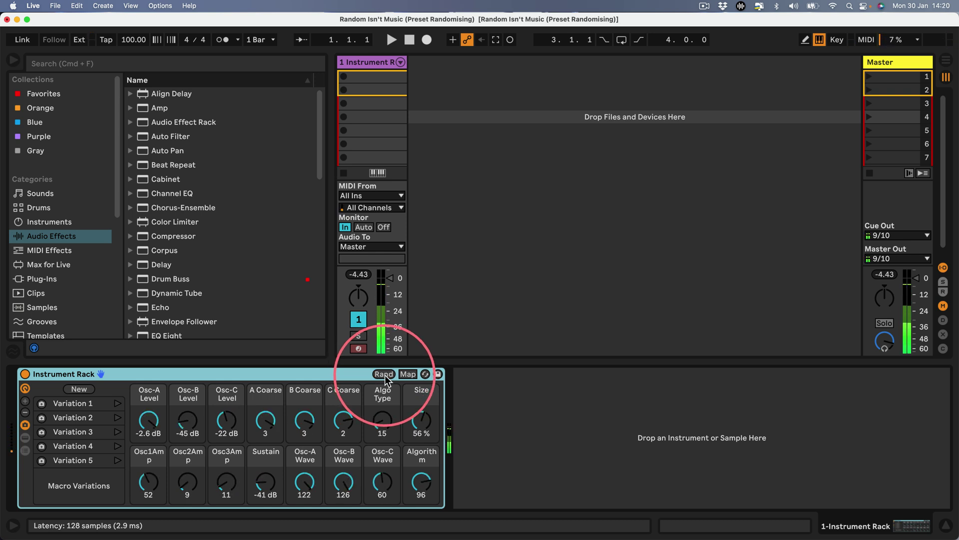
click(384, 375)
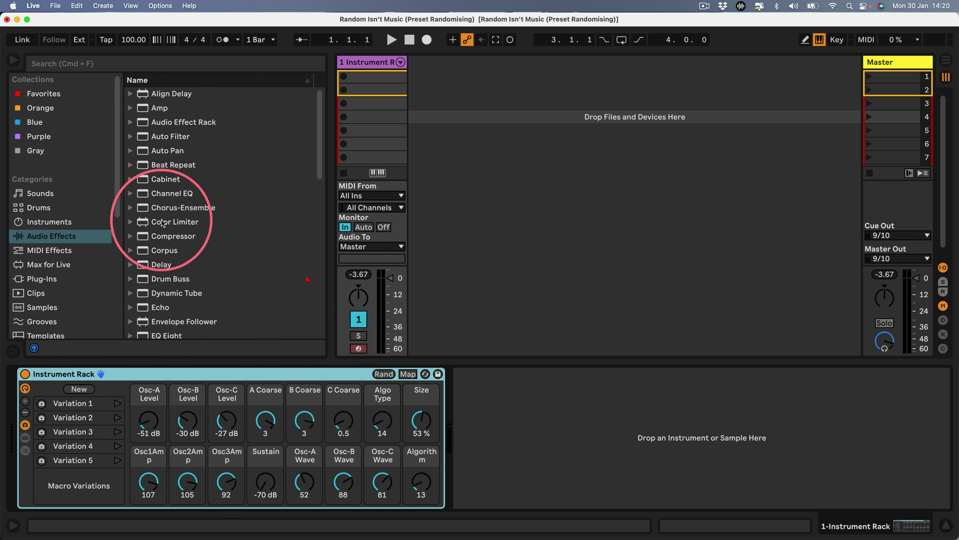
Try to map an LFO device placed after the Instrument Rack to the rack's Rand control, and remove the LFO.
scroll(160, 220, down, 9)
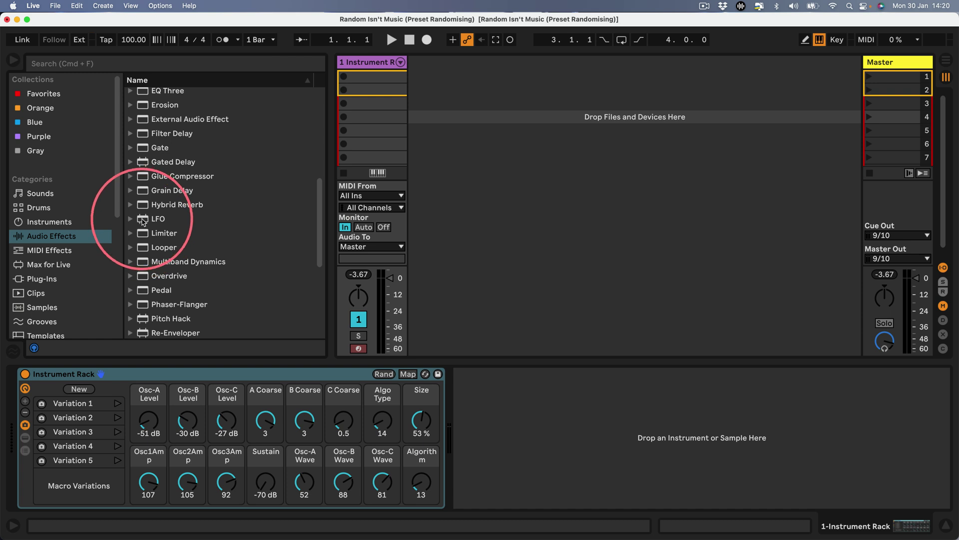
drag(147, 218, 483, 414)
click(484, 394)
click(382, 375)
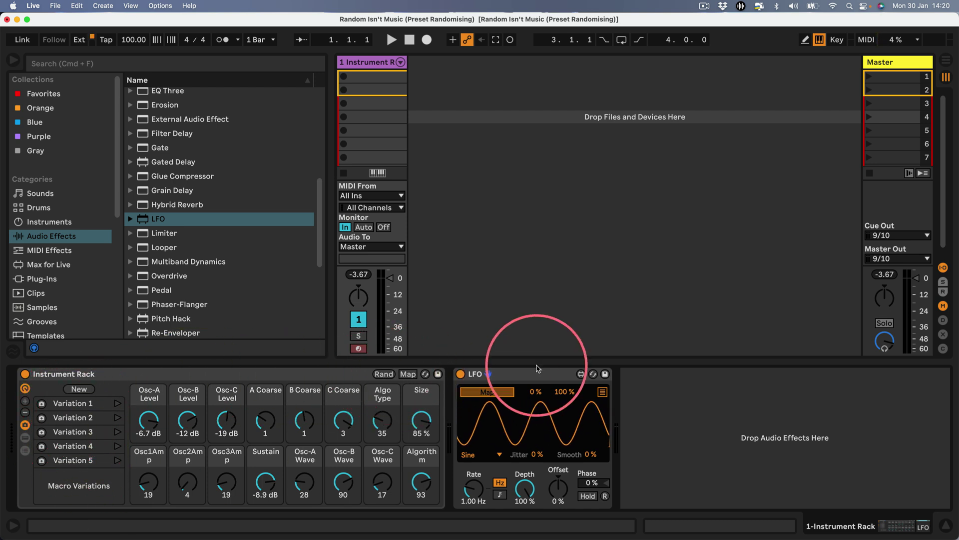
click(521, 374)
key(Delete)
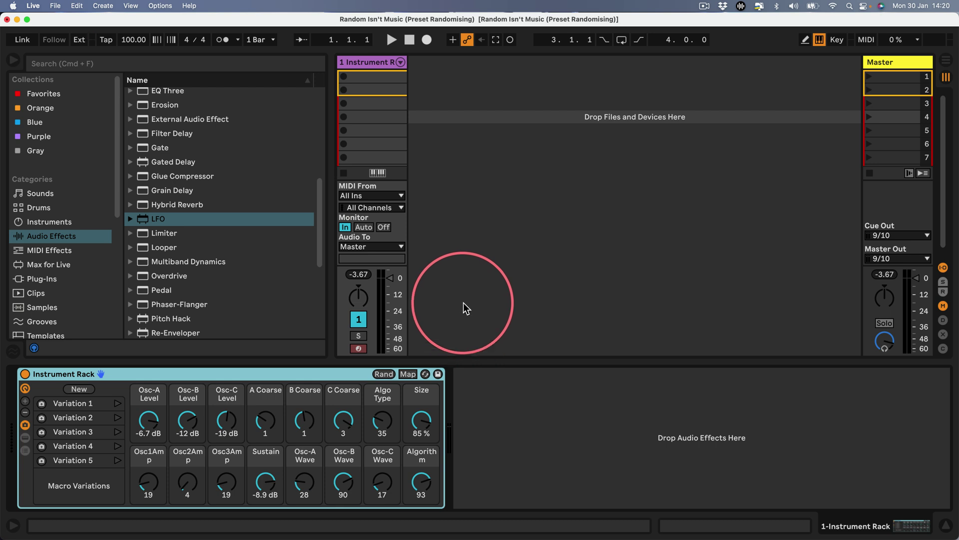
Map the Instrument Rack's variation list scroll control to CC 1 on MIDI channel 1.
key(super+m)
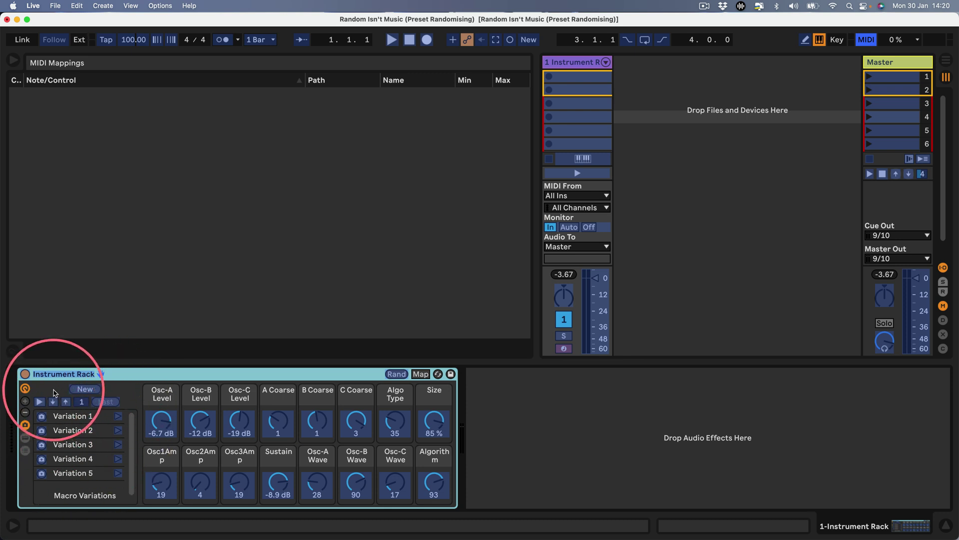
click(83, 403)
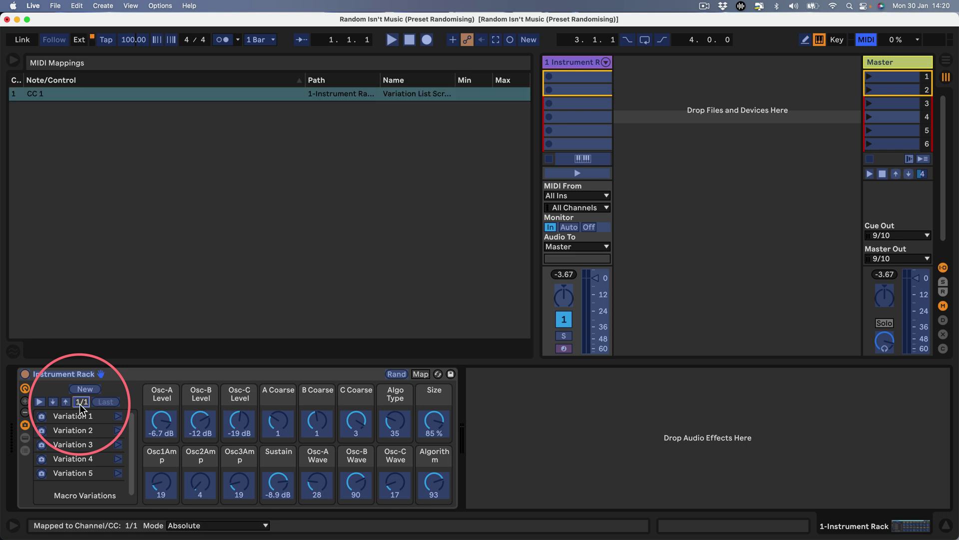
key(super+m)
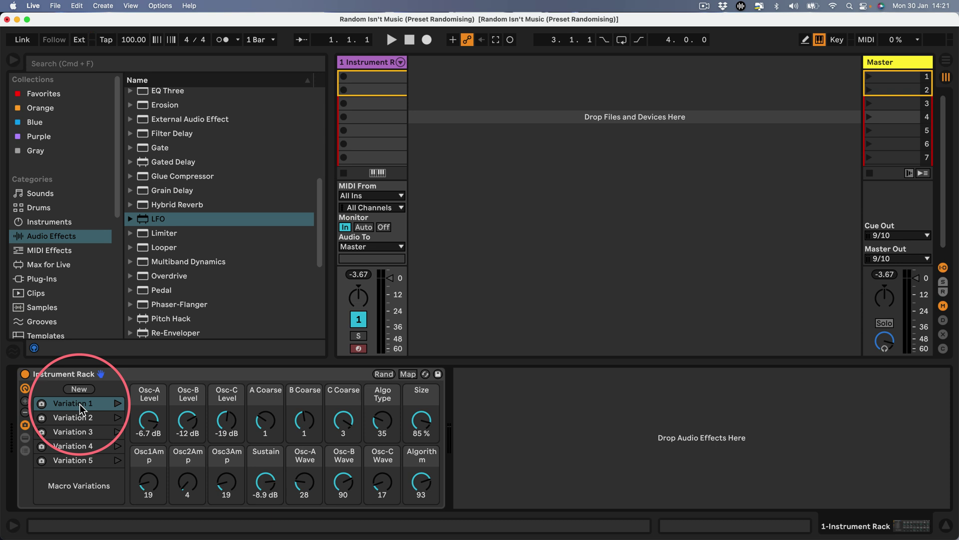
Switch to Audio MIDI Setup and show the MIDI Studio.
key(super+space)
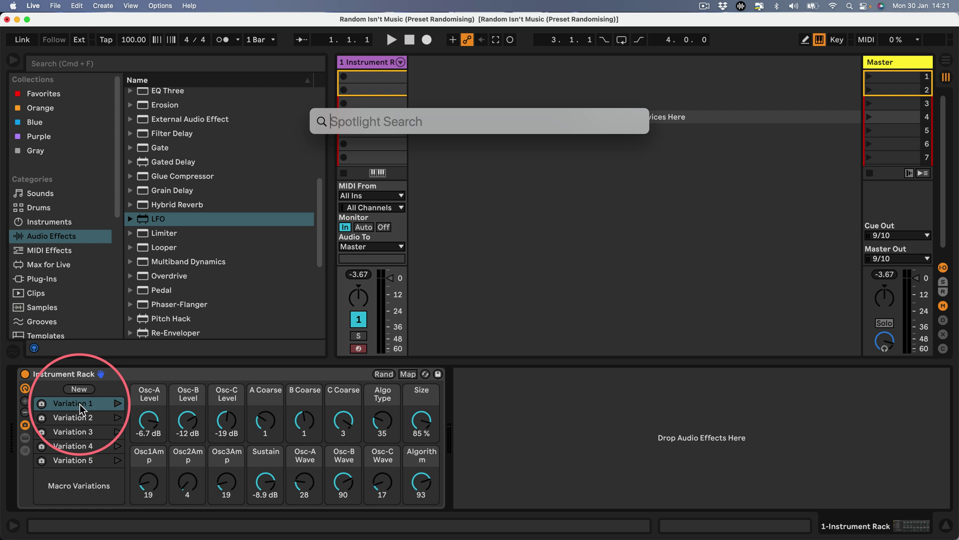
text(audi)
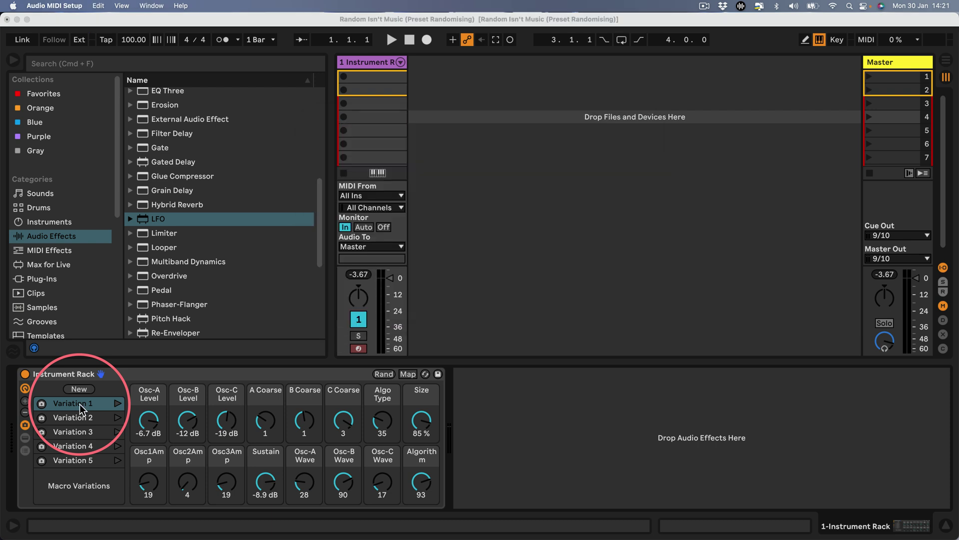
key(Return)
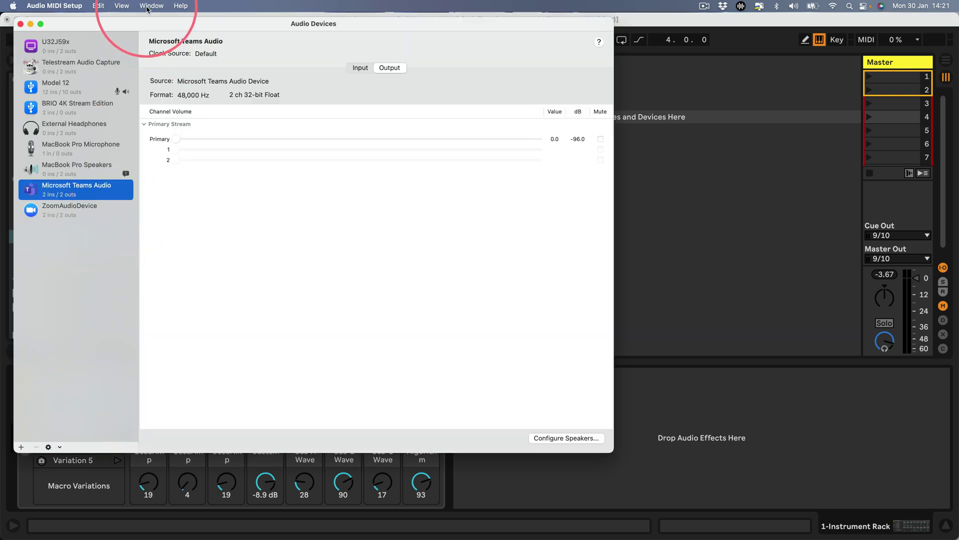
click(148, 7)
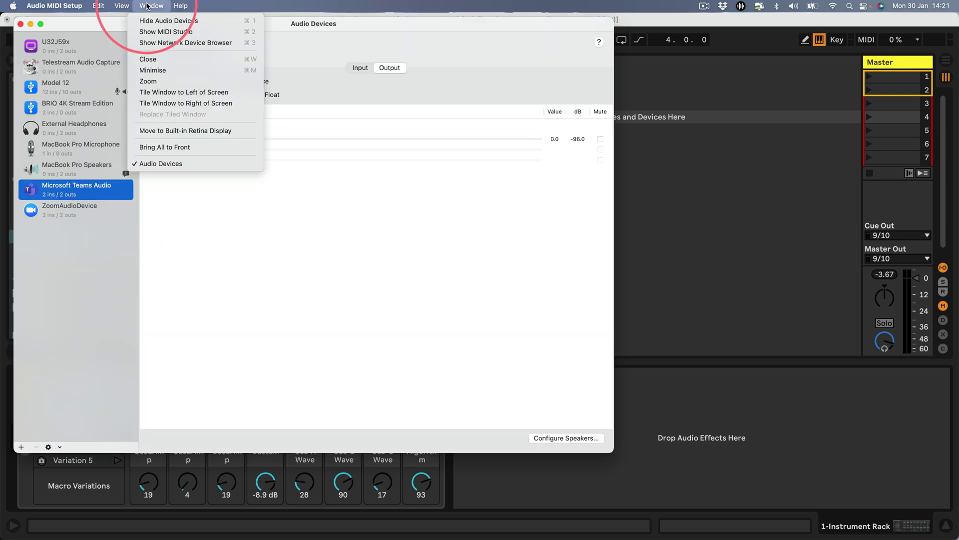
click(158, 31)
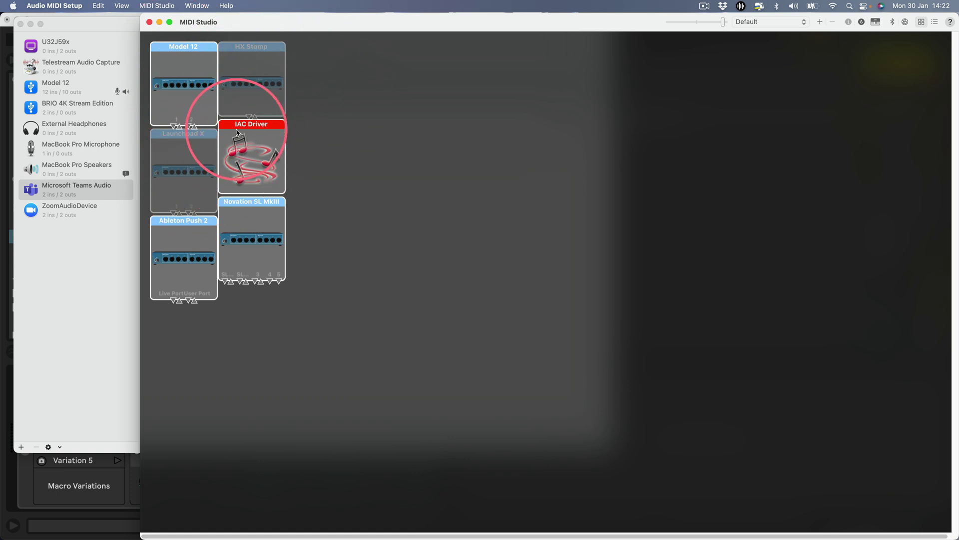
Check the IAC Driver's properties for its online status and Bus 1 port, and quit Audio MIDI Setup.
double_click(254, 148)
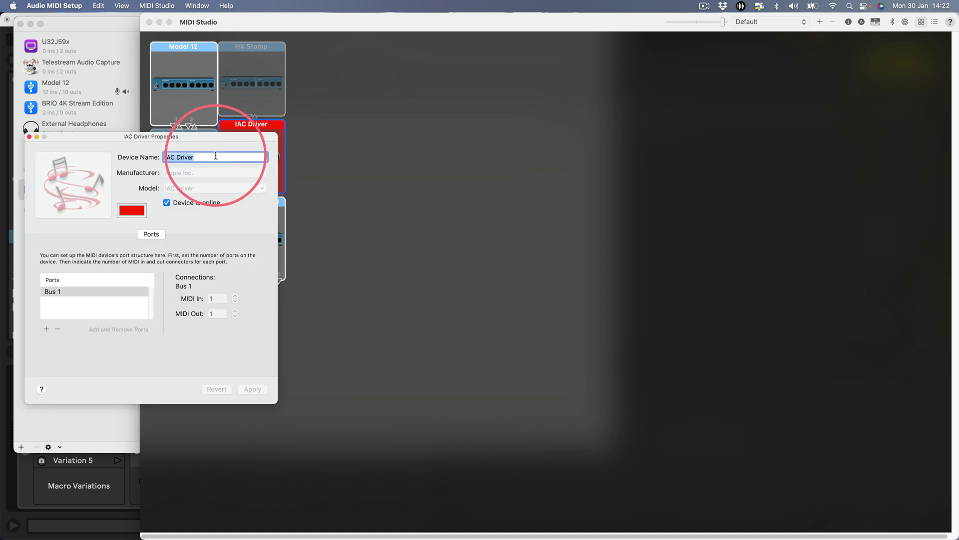
drag(197, 142, 526, 89)
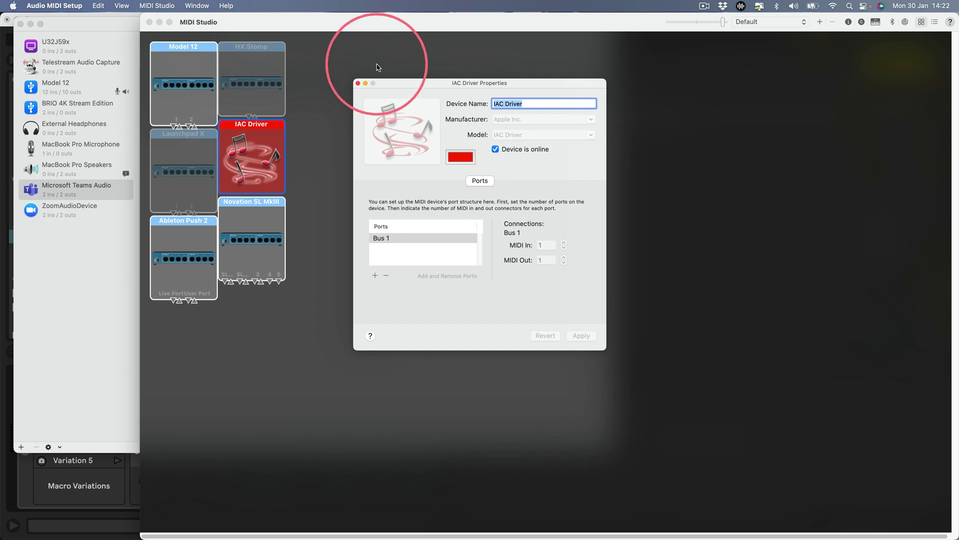
click(358, 84)
click(149, 22)
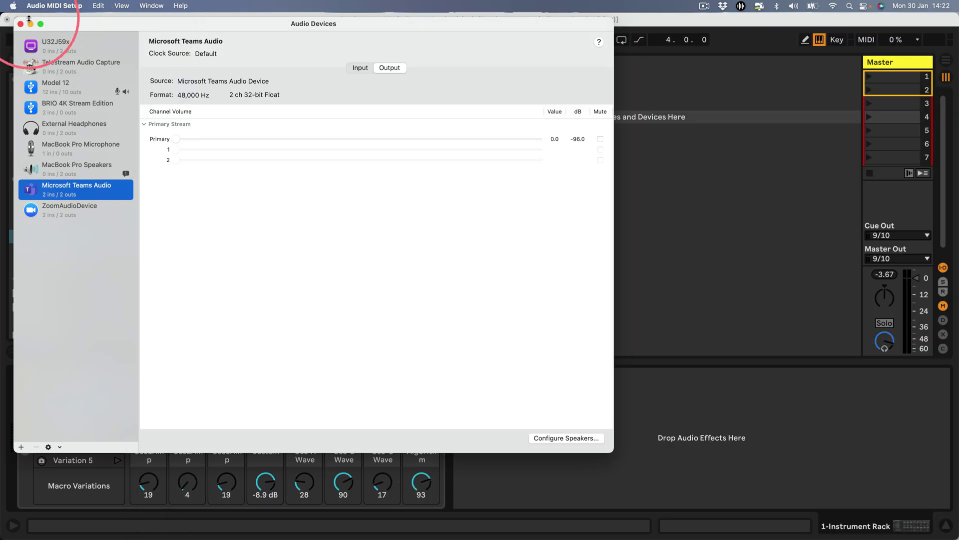
click(54, 5)
click(41, 109)
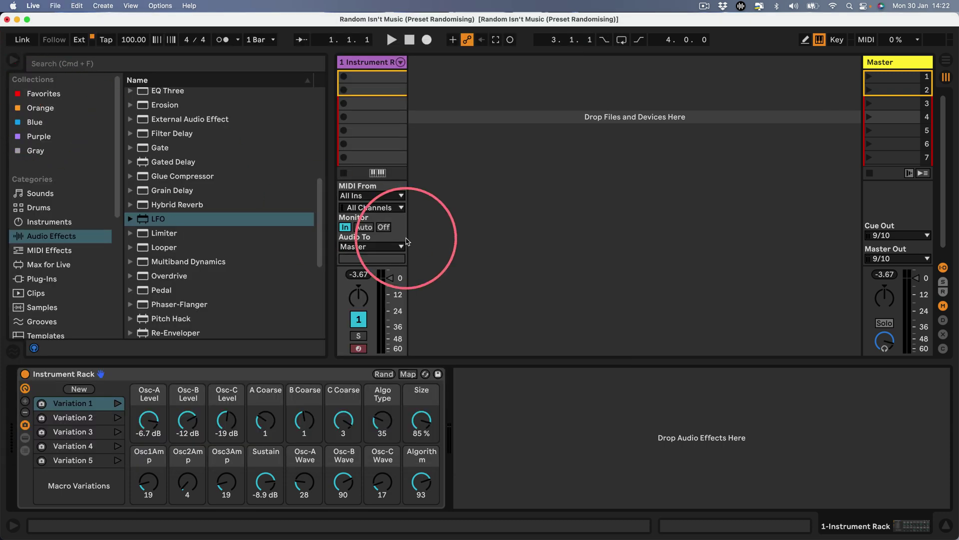
Check the Track, Sync and Remote settings of the IAC Driver (Bus 1) input and output in the MIDI preferences.
click(32, 7)
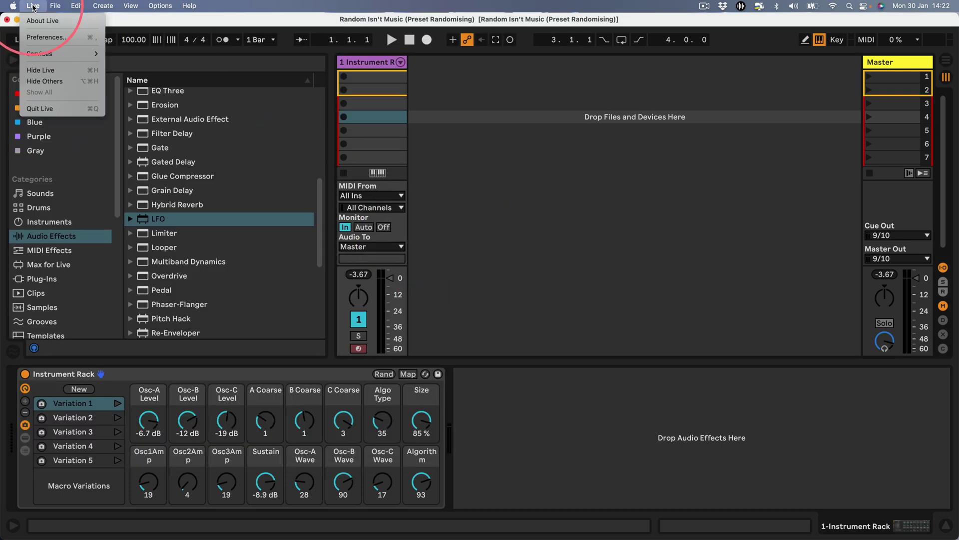
click(40, 38)
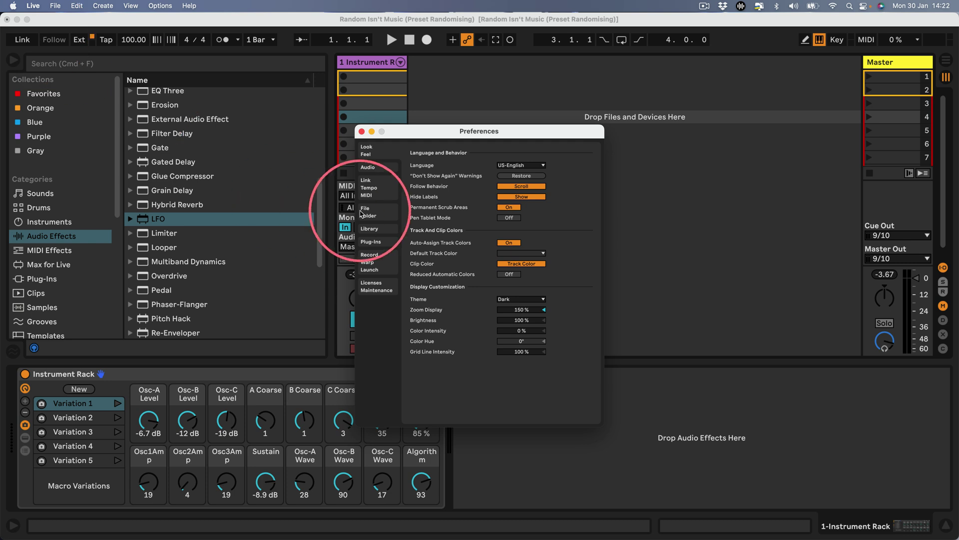
click(372, 190)
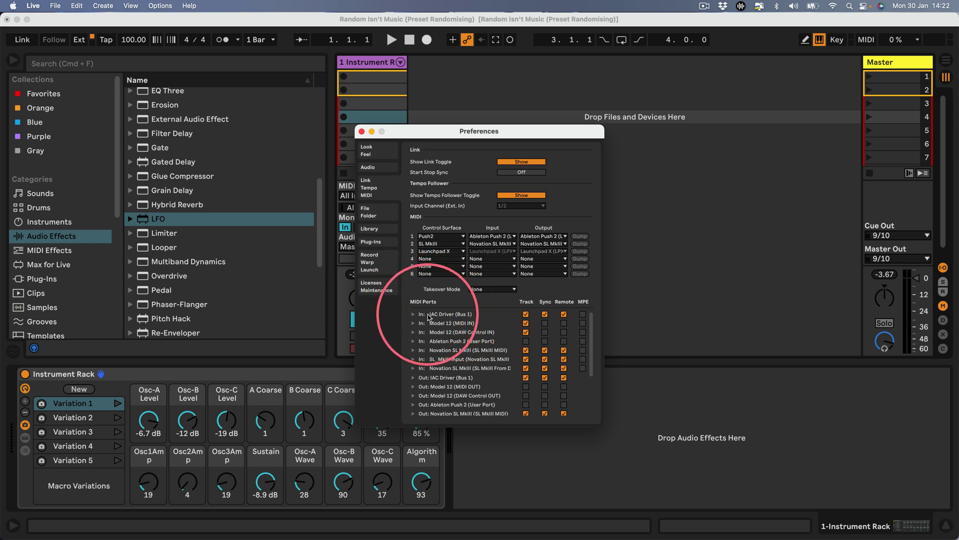
click(545, 314)
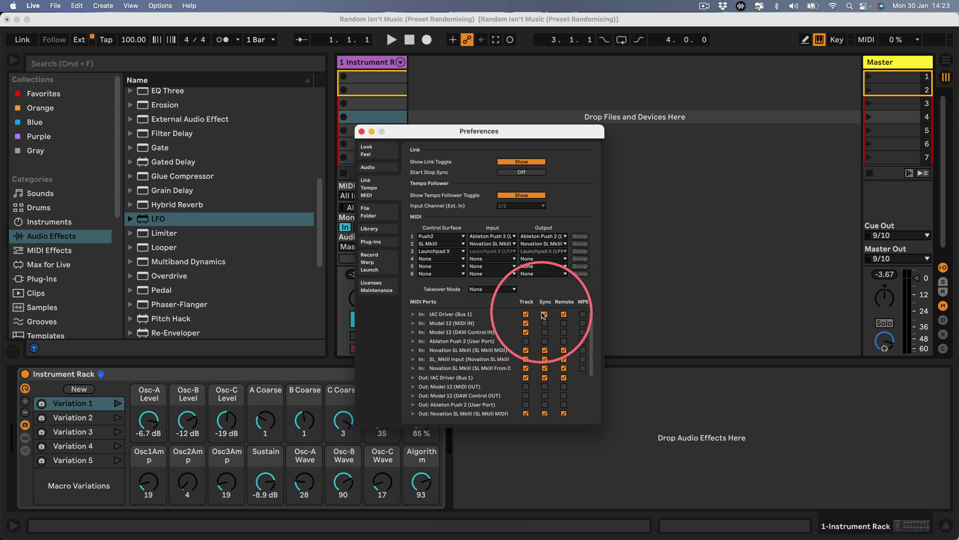
scroll(453, 320, down, 2)
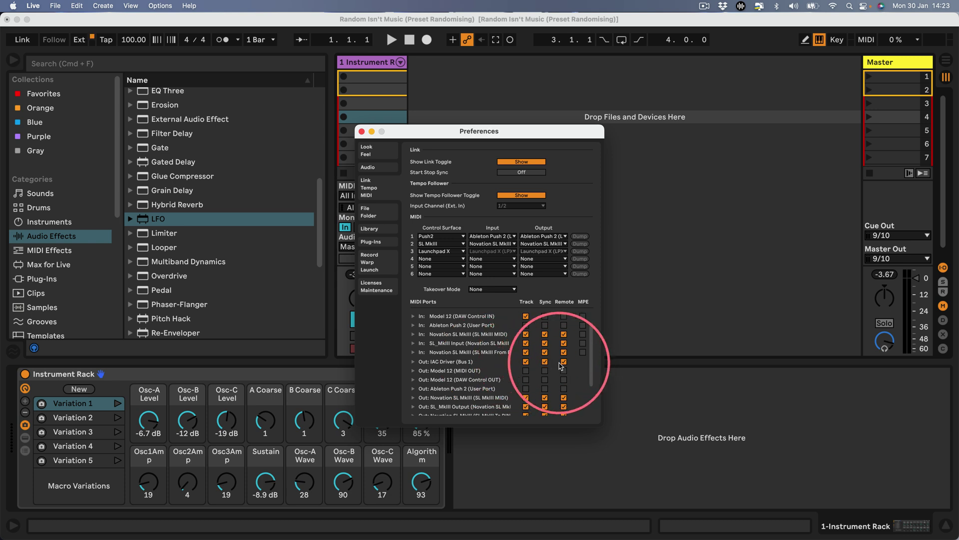
scroll(555, 330, up, 2)
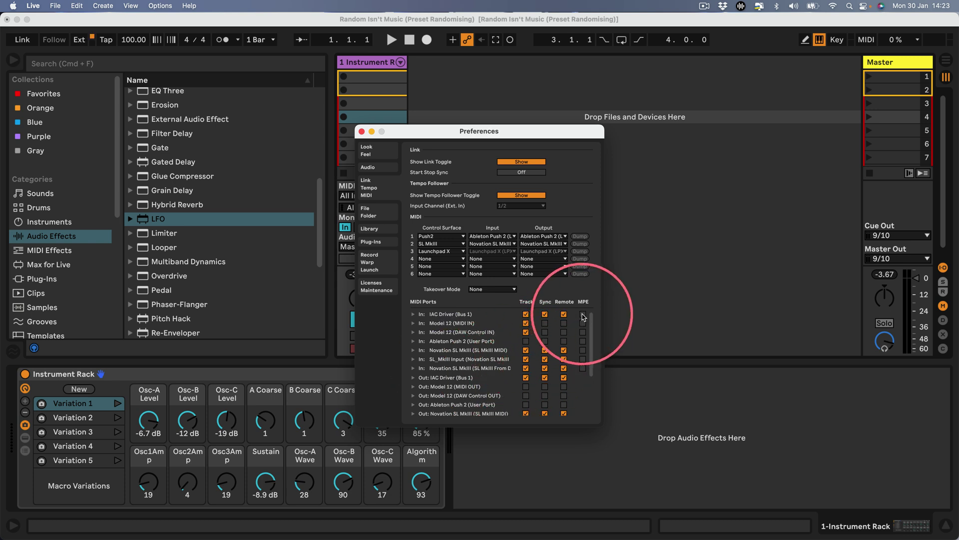
scroll(495, 359, down, 2)
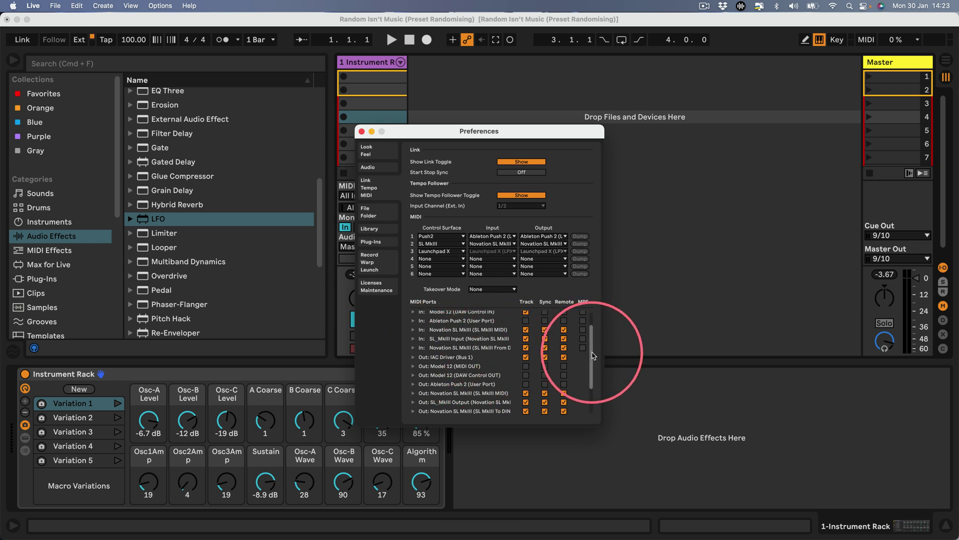
click(362, 131)
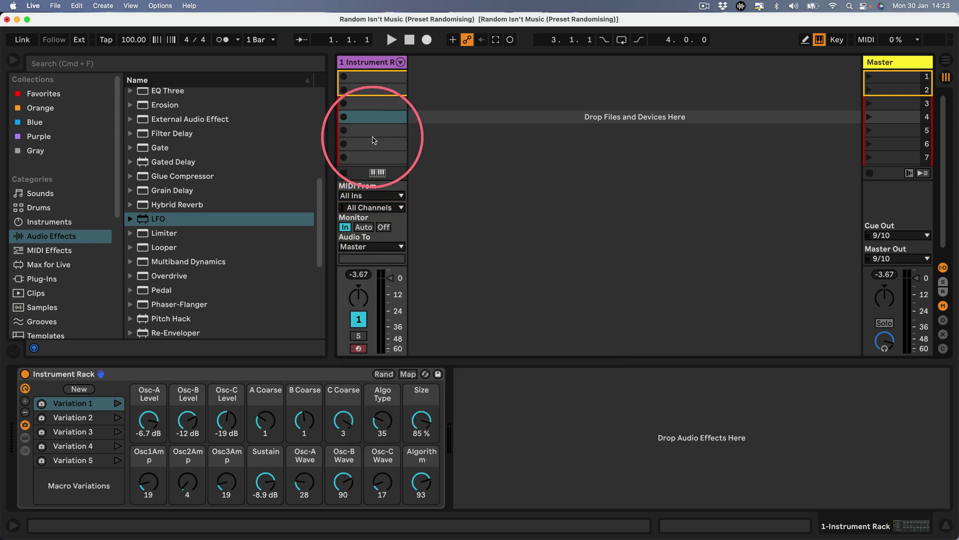
Create a MIDI track with an empty clip in its first slot and show the clip's 1: Modulation Wheel envelope.
double_click(454, 121)
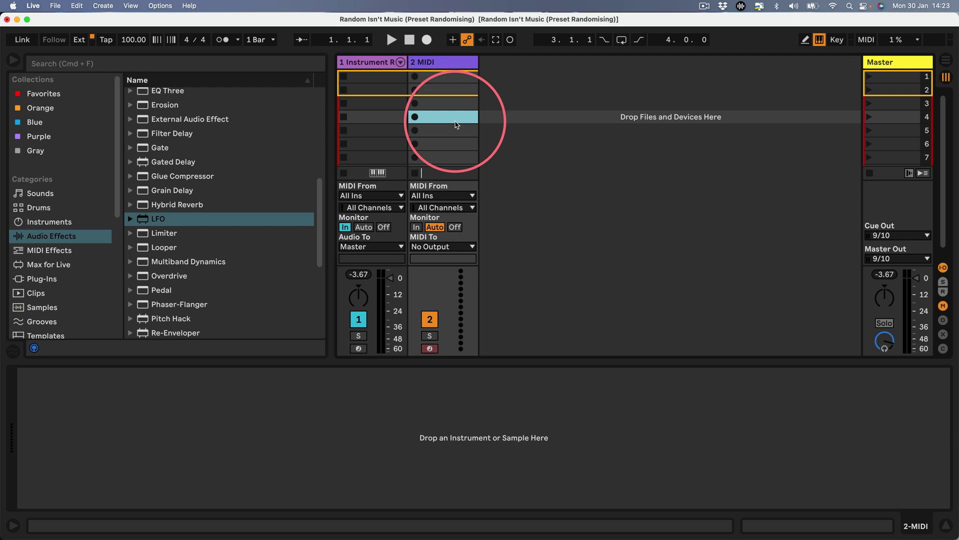
double_click(448, 77)
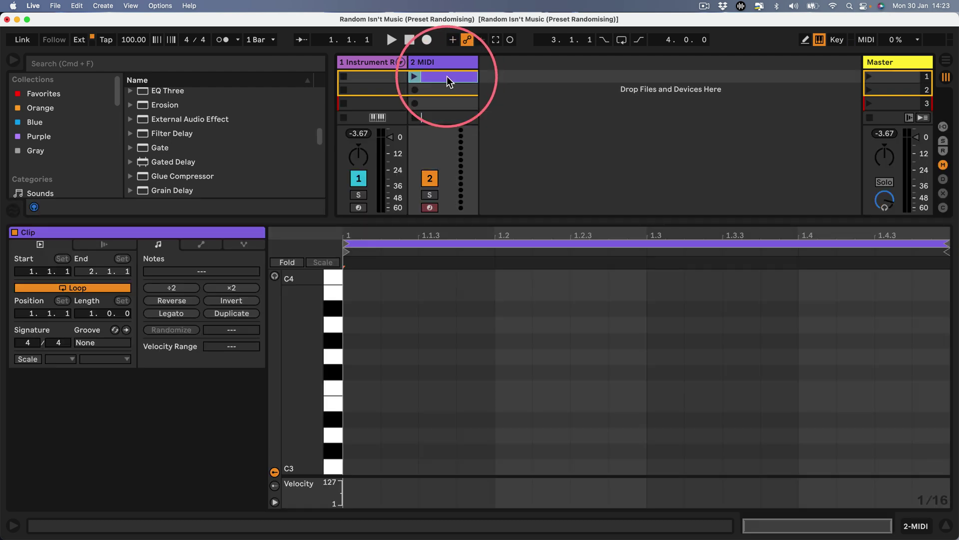
click(201, 245)
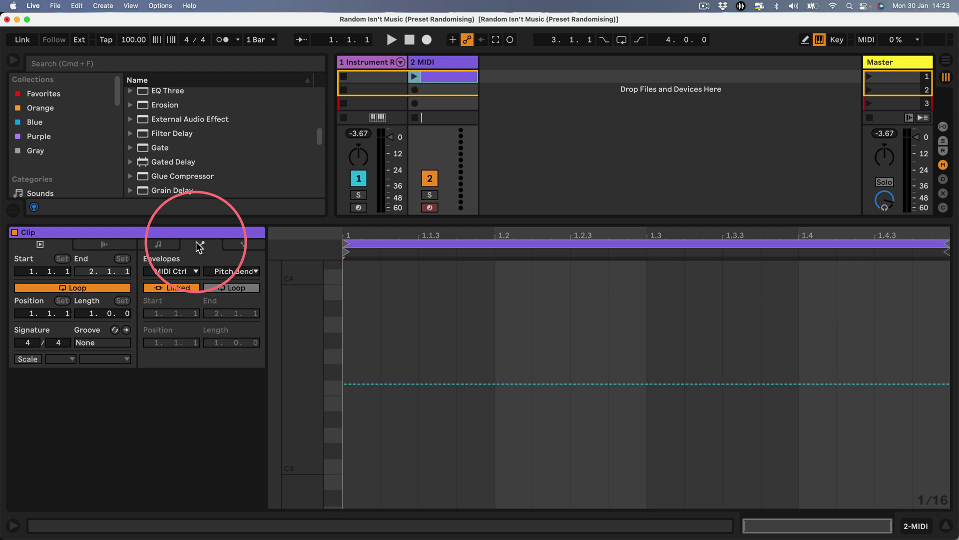
click(179, 273)
click(232, 271)
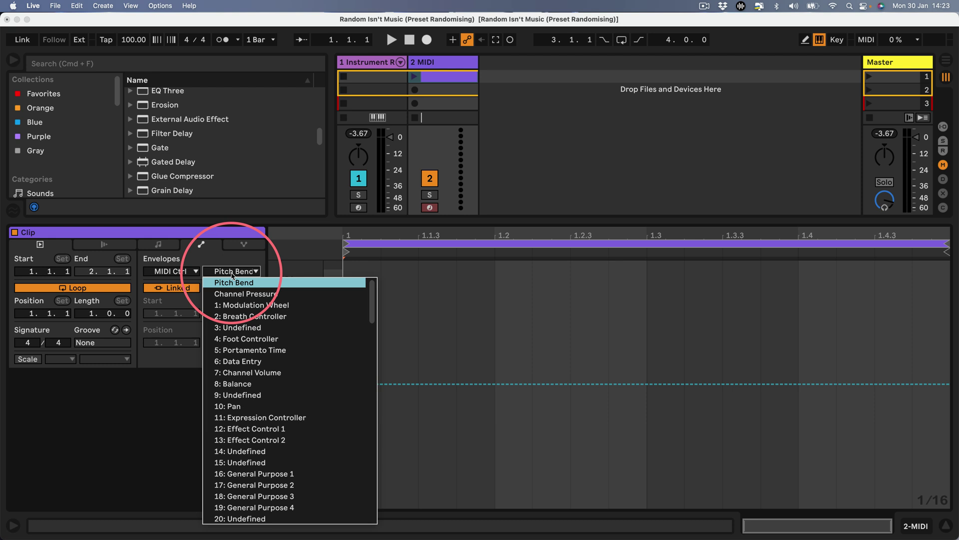
click(240, 307)
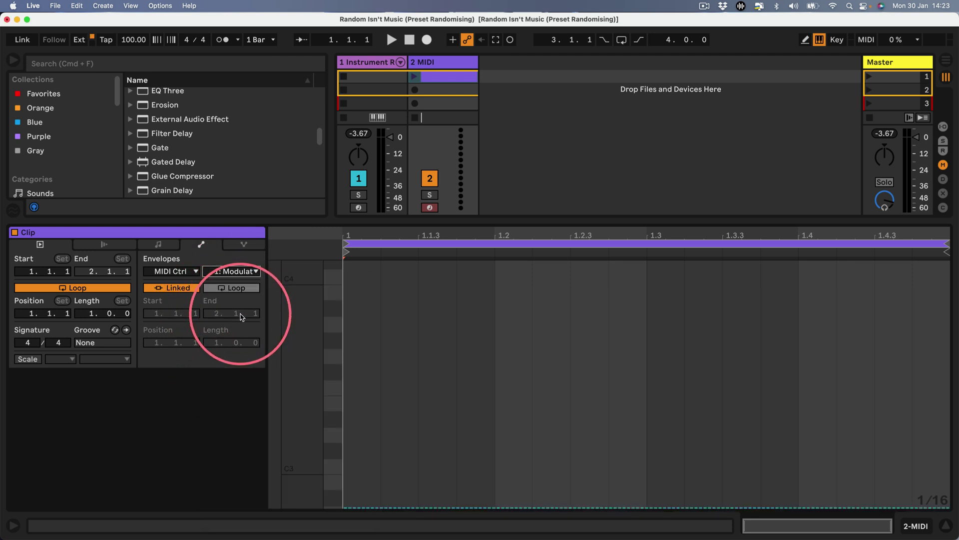
Insert a one-cycle sine shape across the whole one-bar clip in the Modulation Wheel envelope.
click(519, 246)
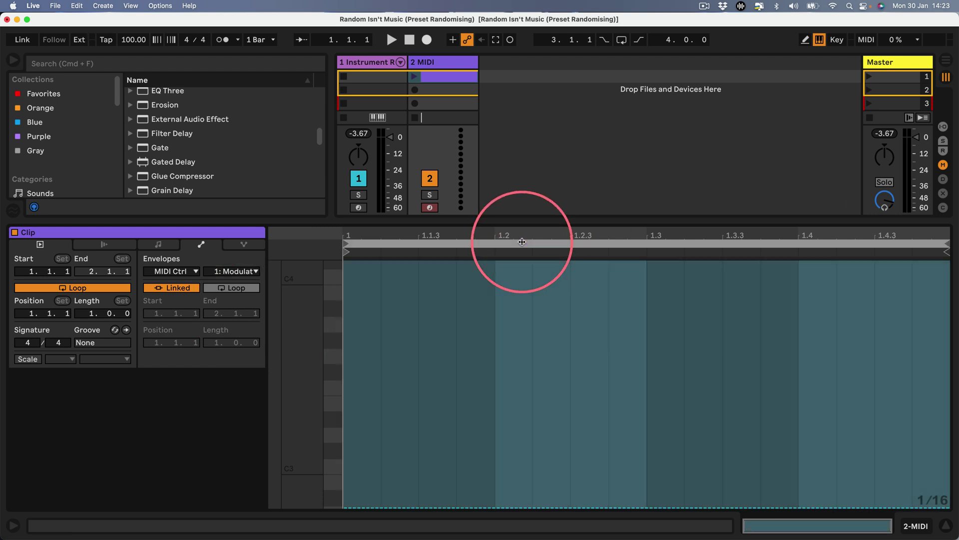
right_click(538, 344)
click(568, 303)
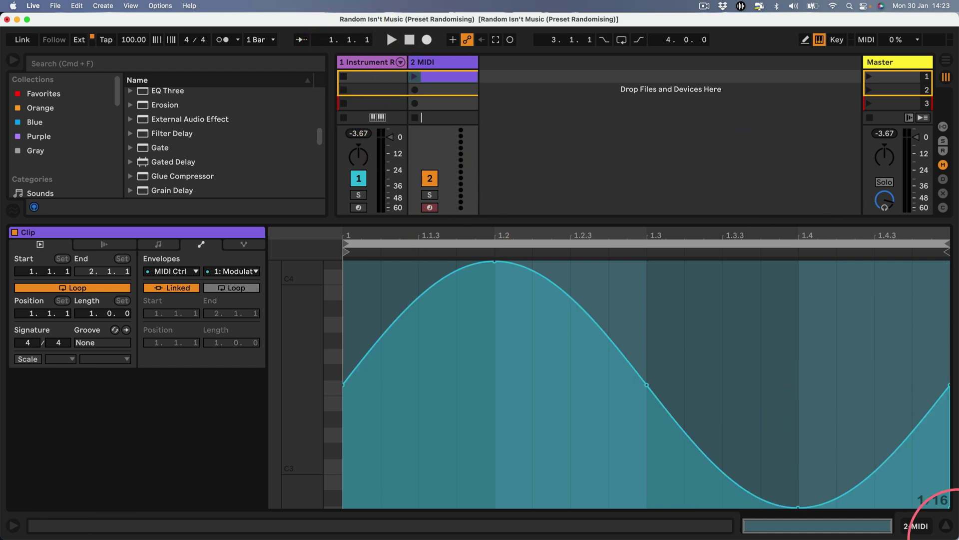
Route the MIDI track's output to IAC Driver (Bus 1) on Ch. 1 and launch its modulation clip.
drag(693, 220, 690, 393)
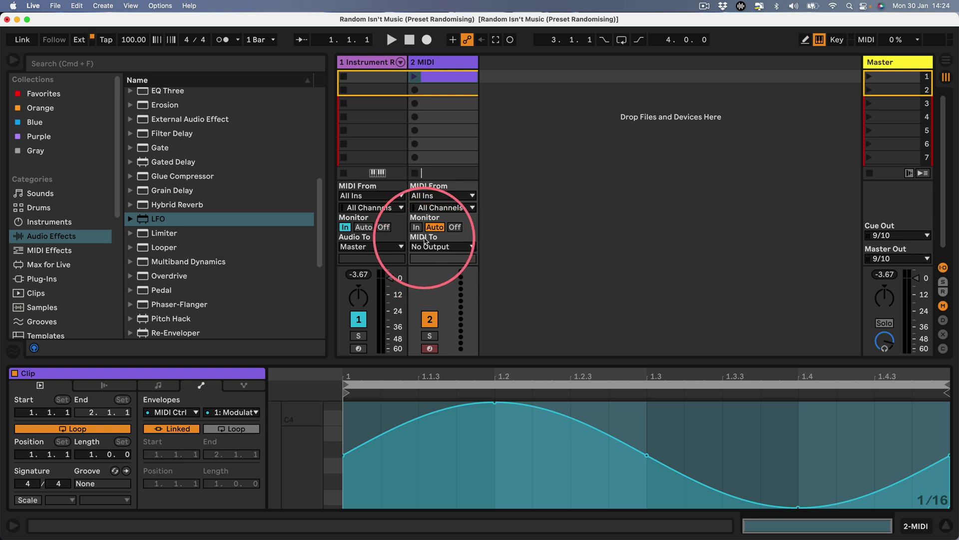
click(448, 249)
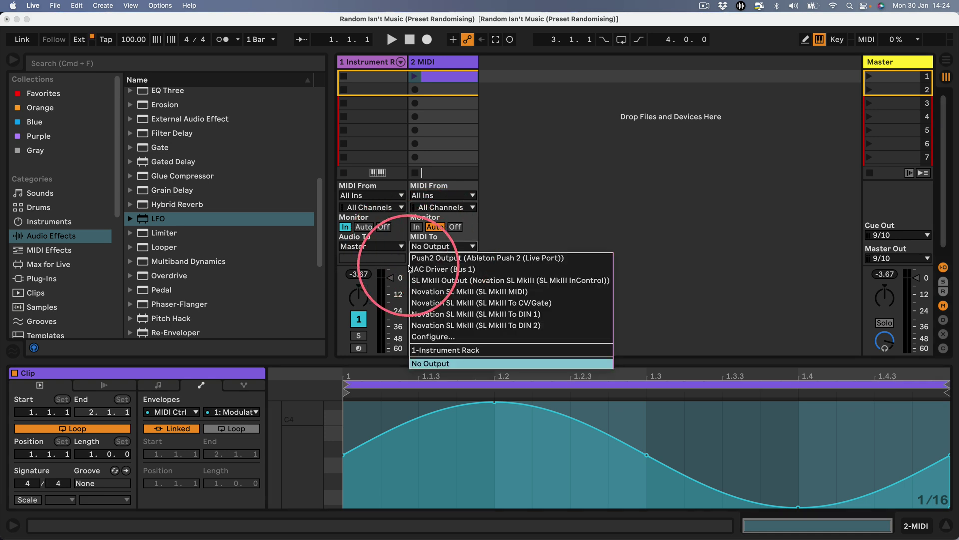
click(438, 270)
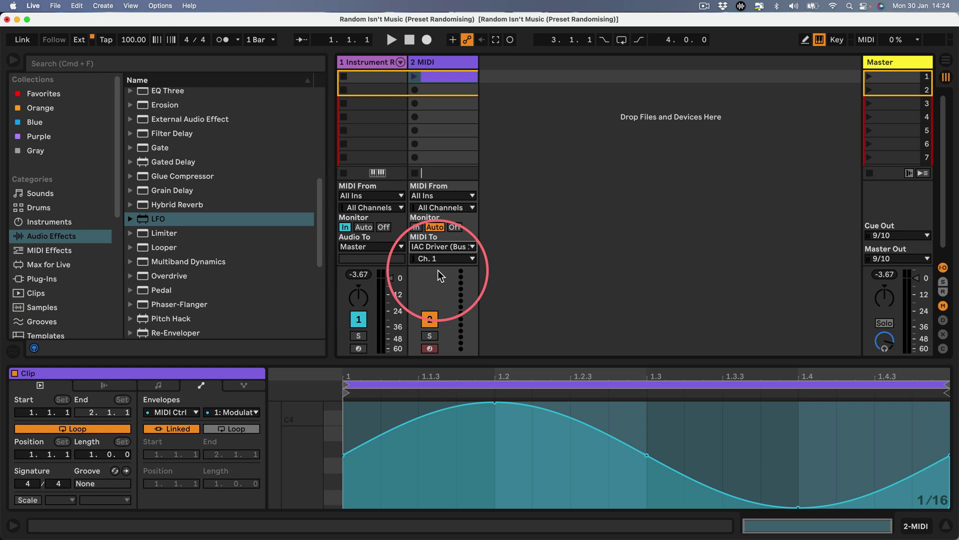
click(414, 77)
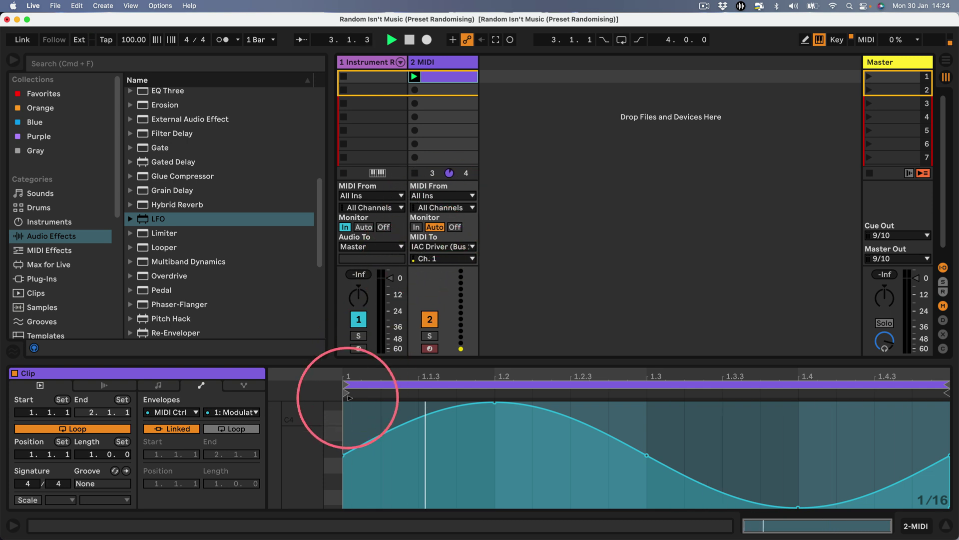
click(362, 432)
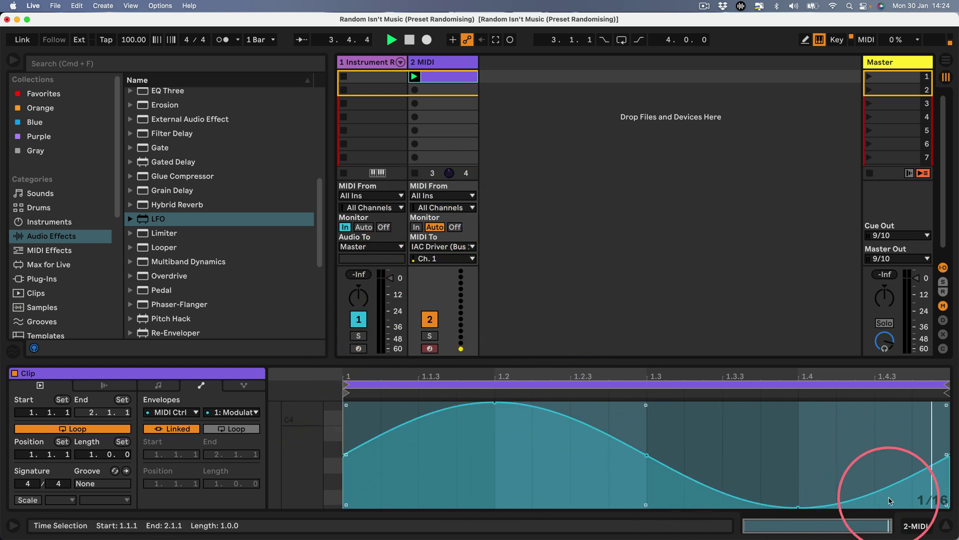
click(386, 403)
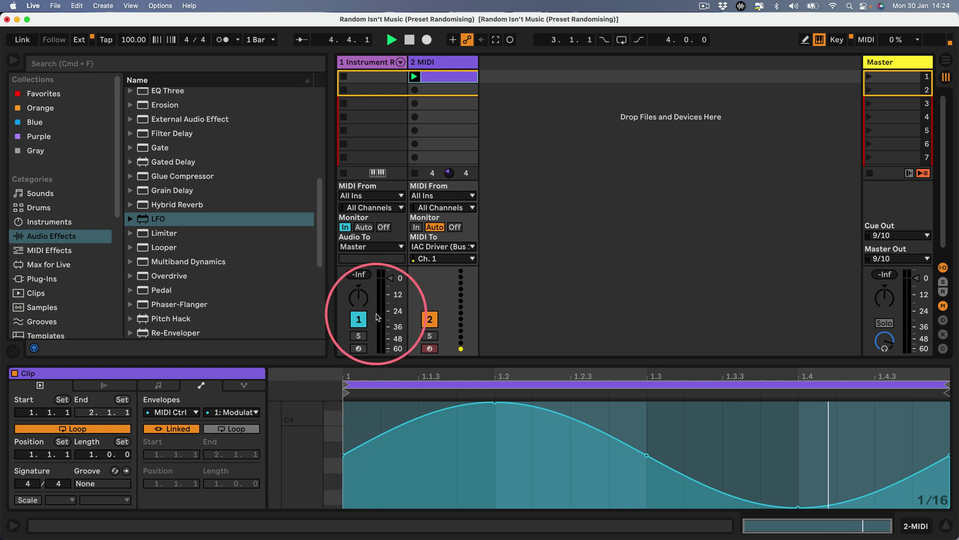
Delete the existing CC 1 mapping of the Instrument Rack's variation list selector.
double_click(375, 62)
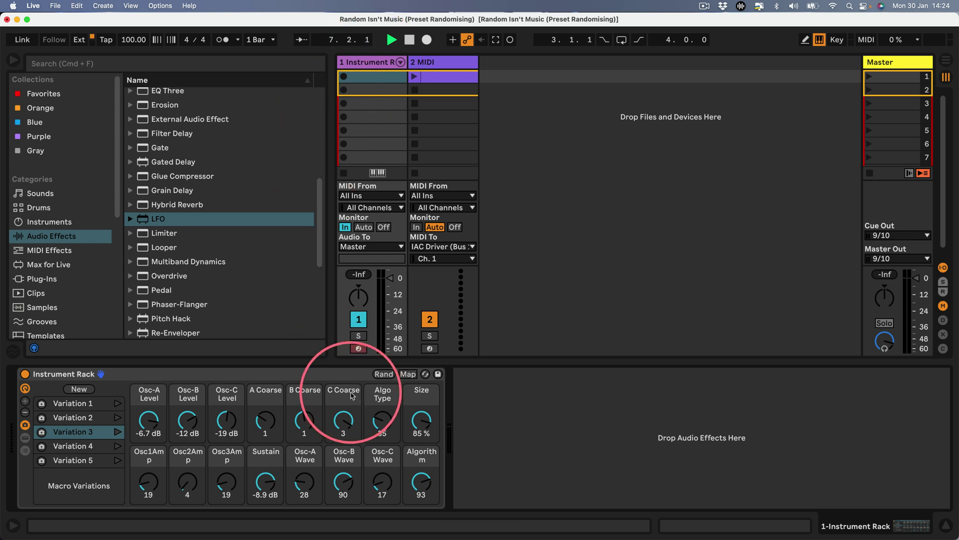
key(super+m)
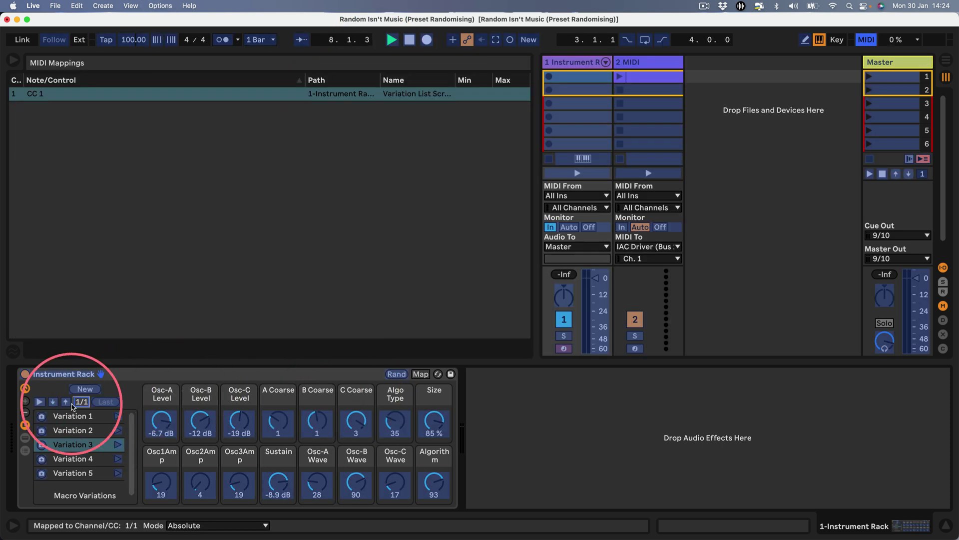
key(BackSpace)
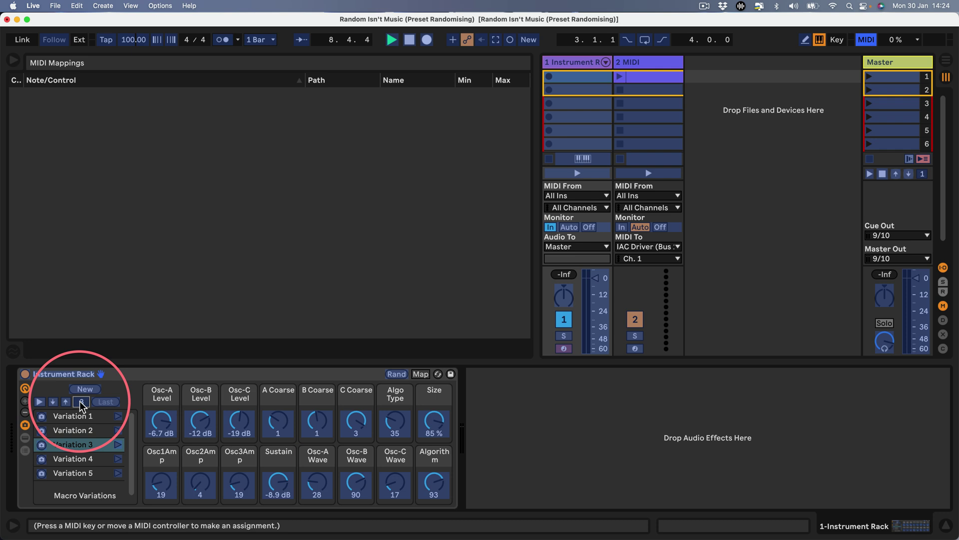
key(super+m)
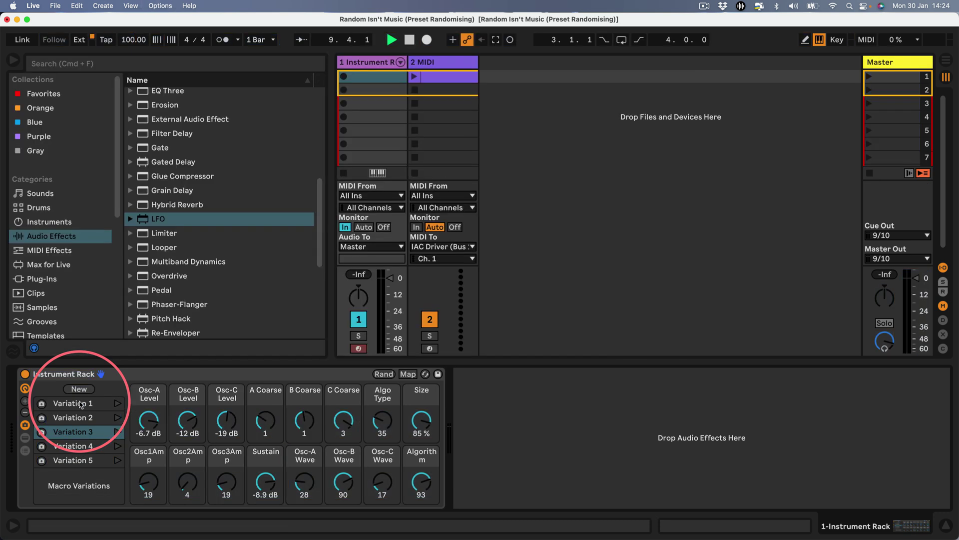
Relaunch the modulation clip and remove the CC 1 mapping assigned to the rack's Select Device control.
click(415, 78)
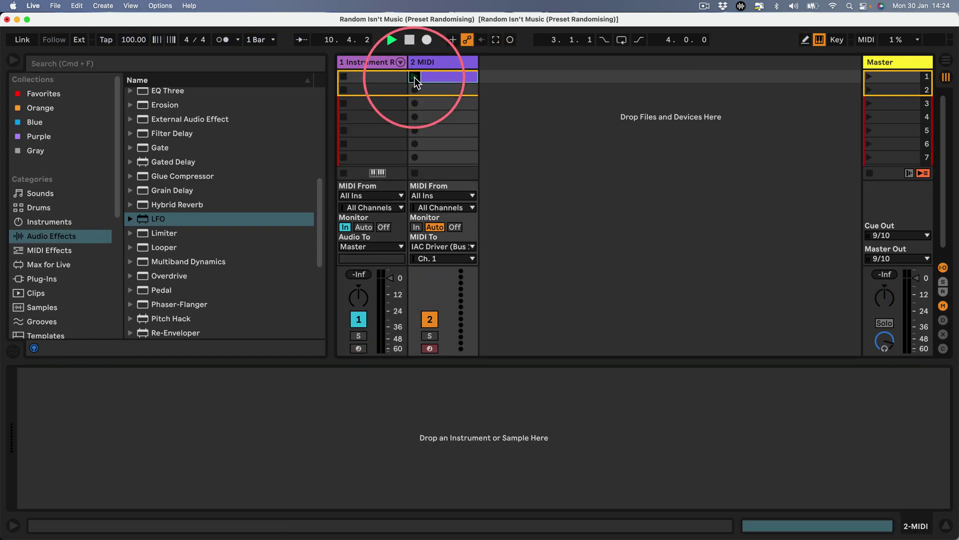
click(373, 62)
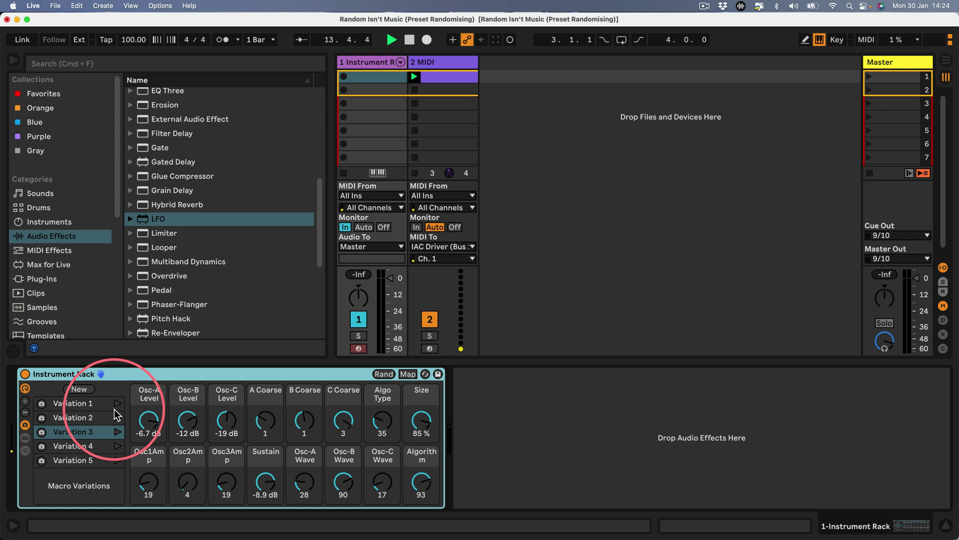
key(super+m)
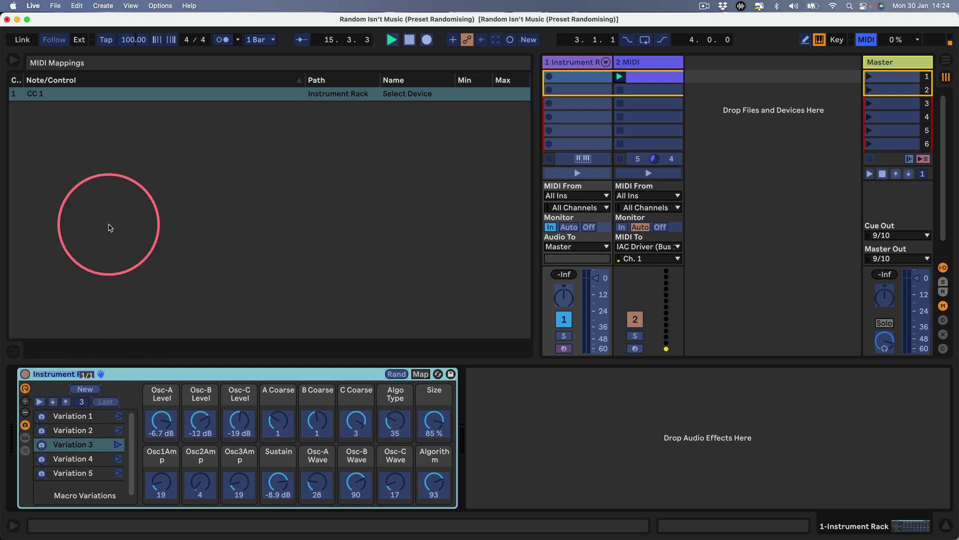
click(62, 94)
key(BackSpace)
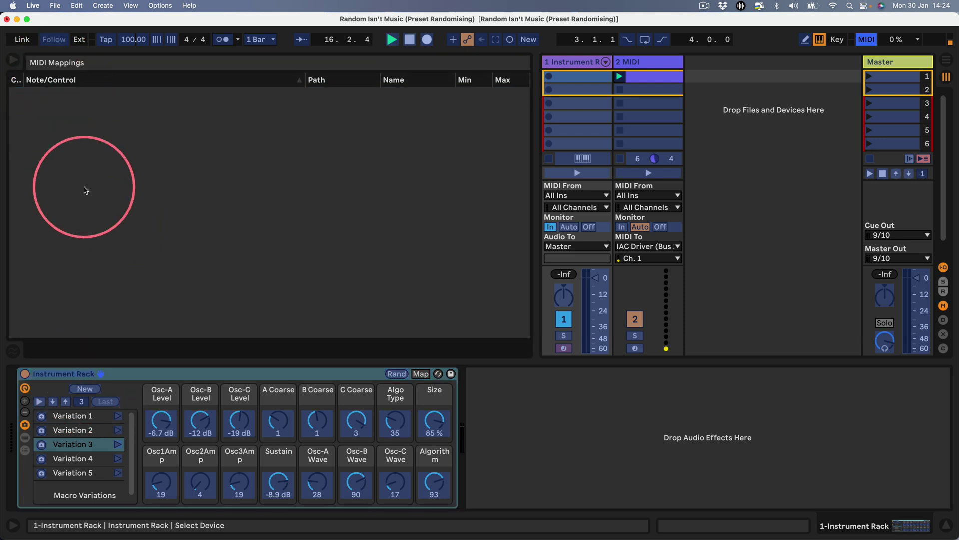
MIDI-map the Instrument Rack's variation list selector to the incoming CC 1 on channel 1.
click(83, 403)
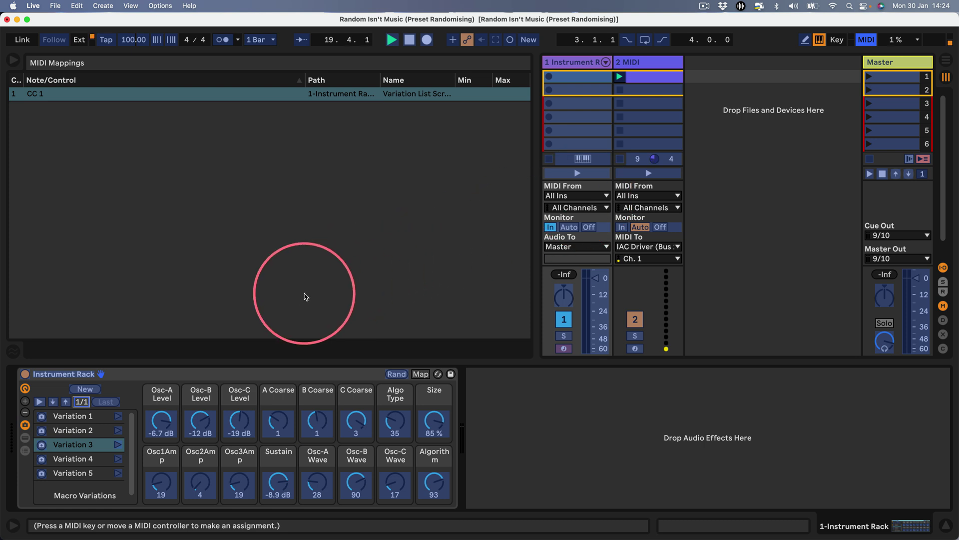
key(super+m)
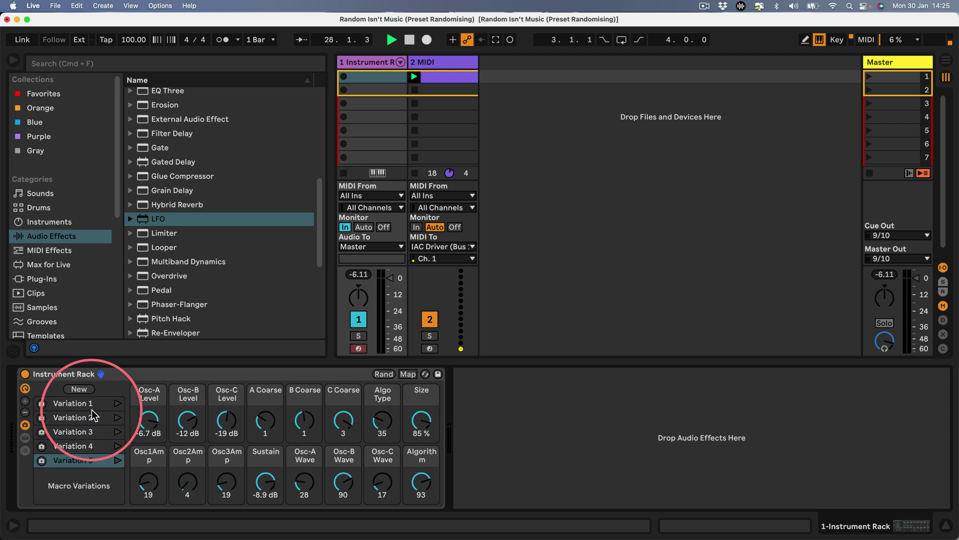
key(super+m)
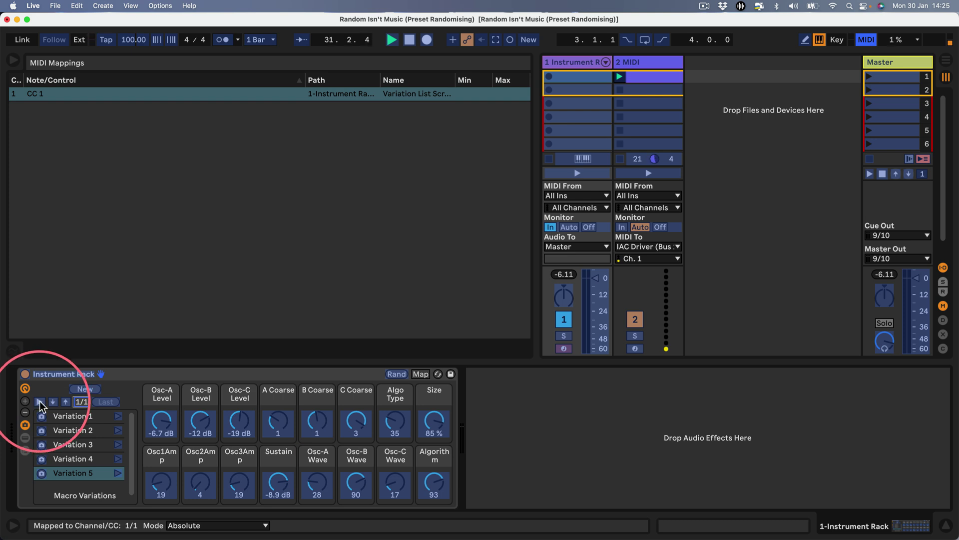
key(super+m)
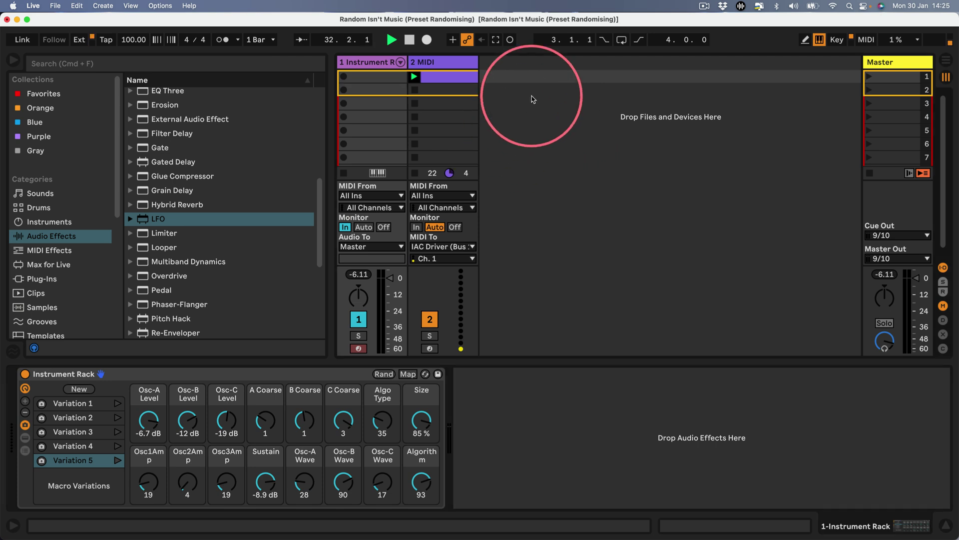
Insert a new MIDI track and create a clip in its second slot with a C3 note spanning the whole bar.
click(532, 95)
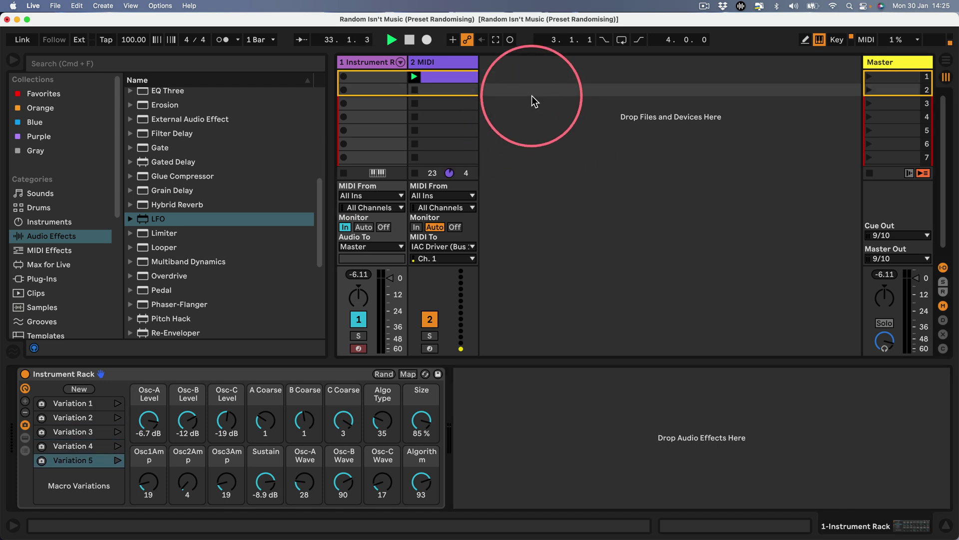
key(super+shift+t)
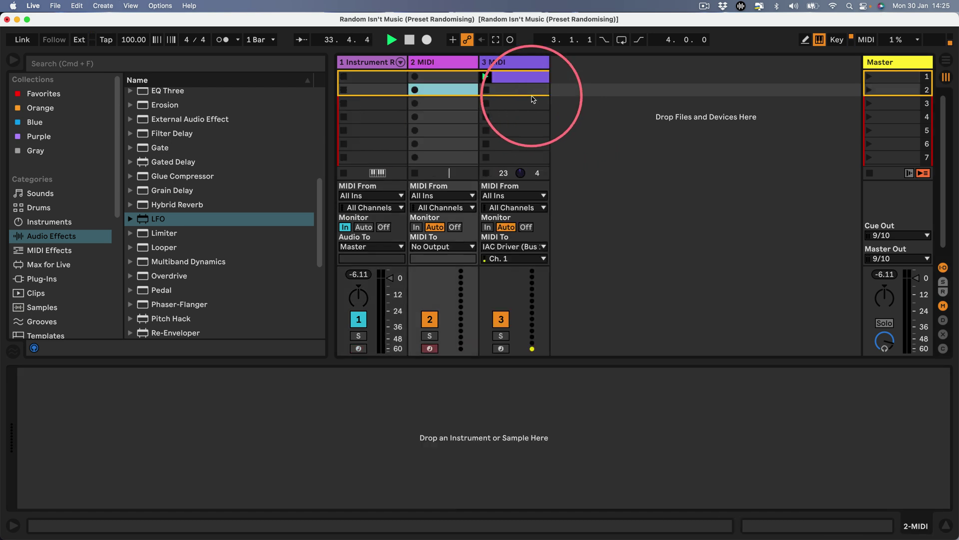
double_click(440, 87)
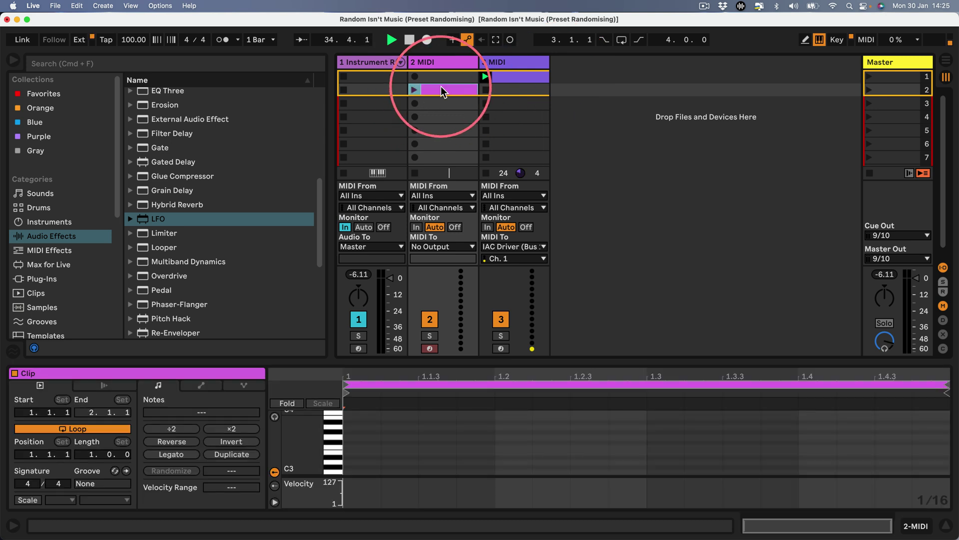
double_click(357, 471)
drag(378, 471, 945, 500)
click(808, 497)
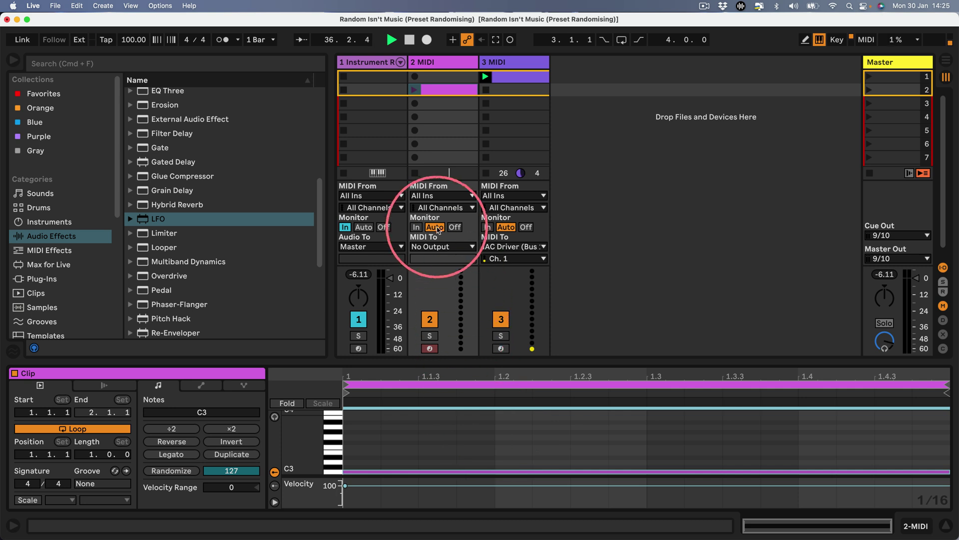
Route the new MIDI track's output to IAC Driver (Bus 1) on Ch. 2 and launch its note clip.
click(440, 247)
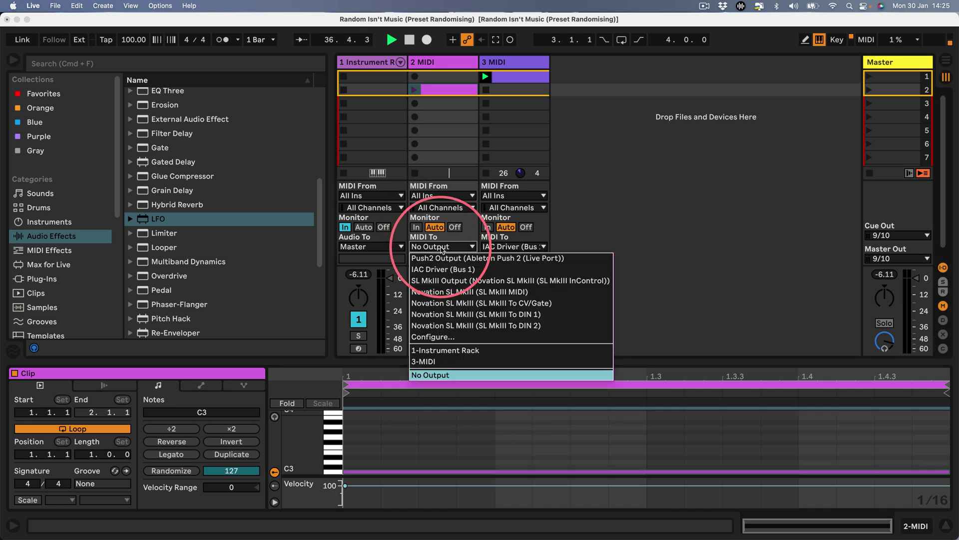
click(418, 269)
click(430, 258)
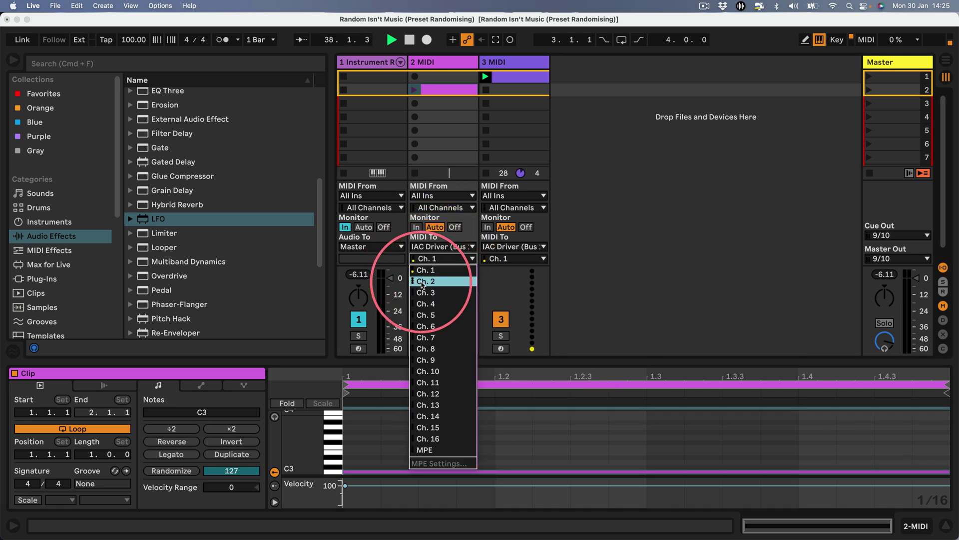
click(425, 282)
click(415, 92)
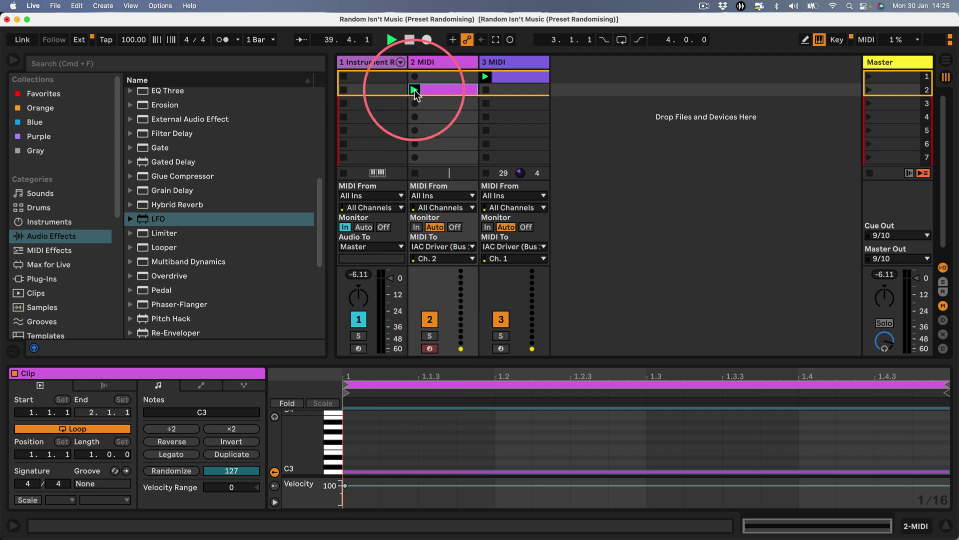
Lower the Instrument Rack track to -12.0 dB and take its MIDI from the Push2 Input (Ableton Push 2 (Live Port)) with monitoring In.
drag(390, 278, 390, 302)
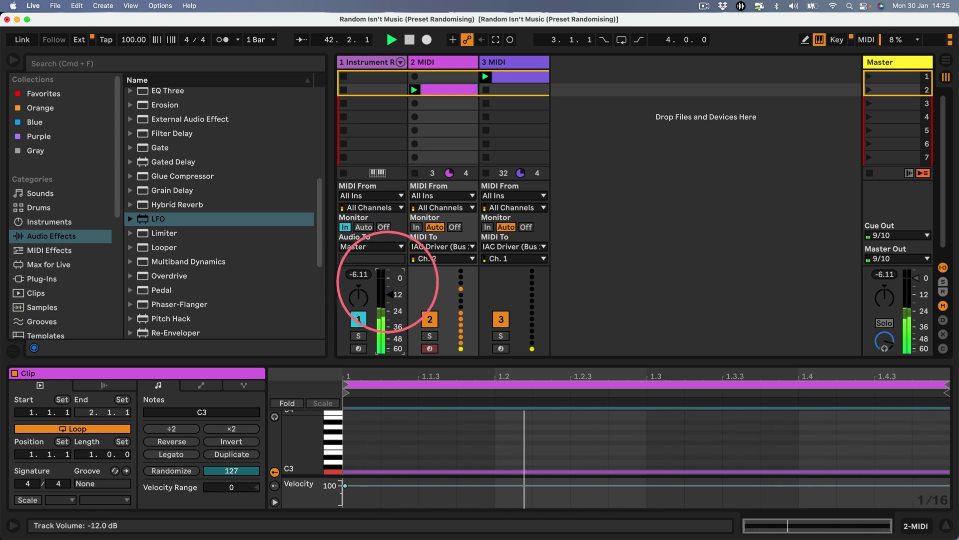
click(364, 227)
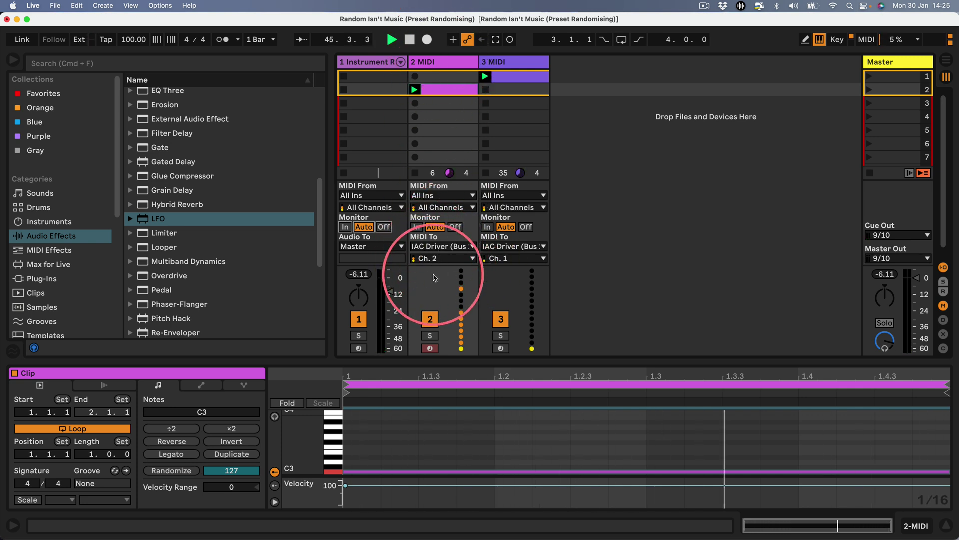
click(383, 196)
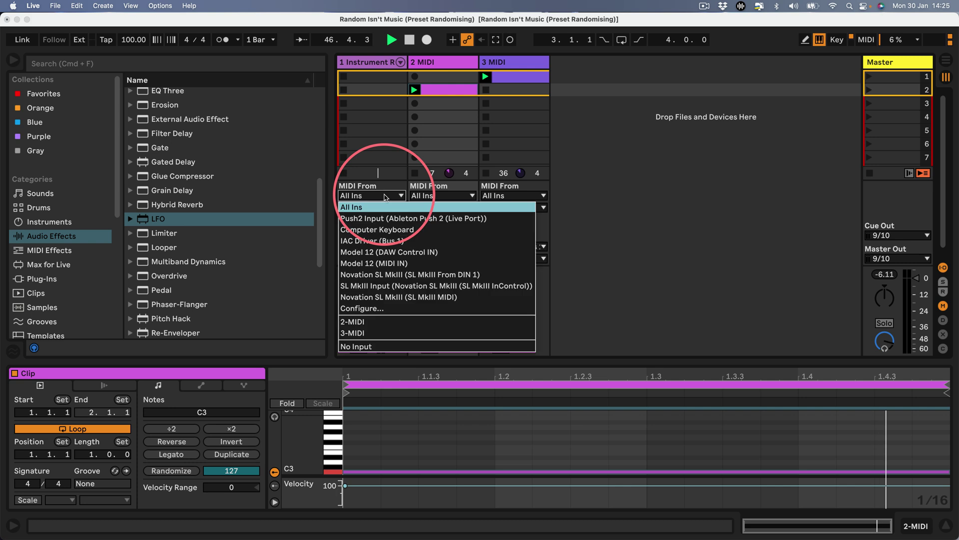
click(369, 219)
click(346, 227)
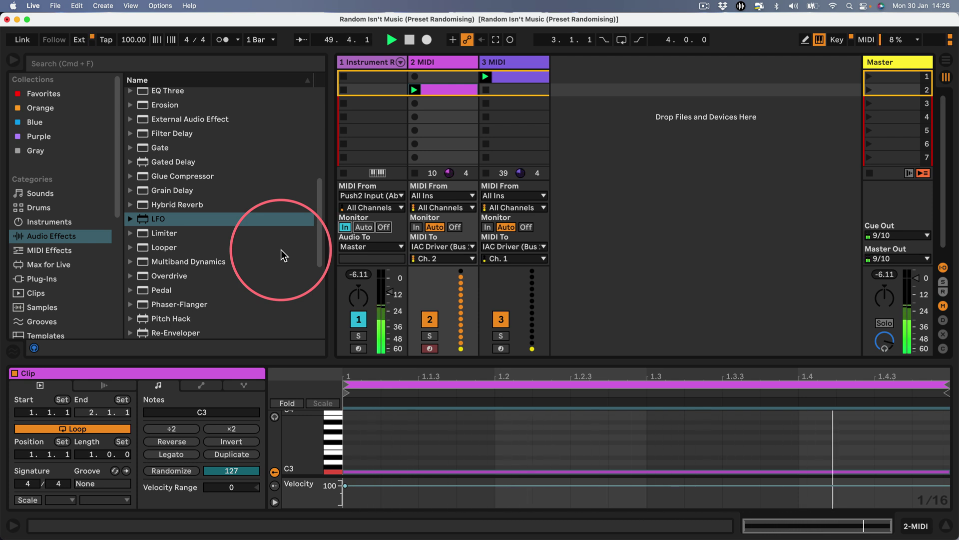
MIDI-map the Instrument Rack's Recall Selected Variation control to the incoming CC 1.
click(350, 62)
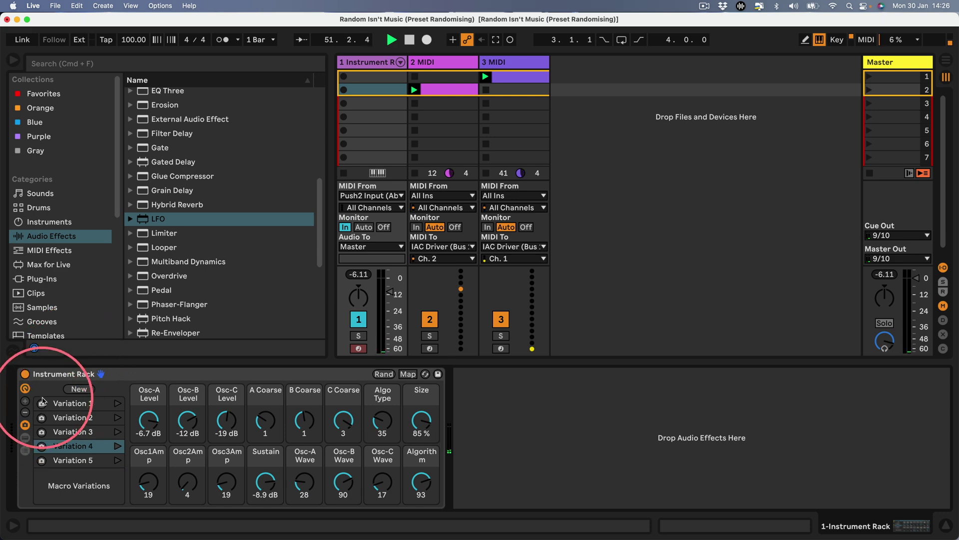
click(70, 418)
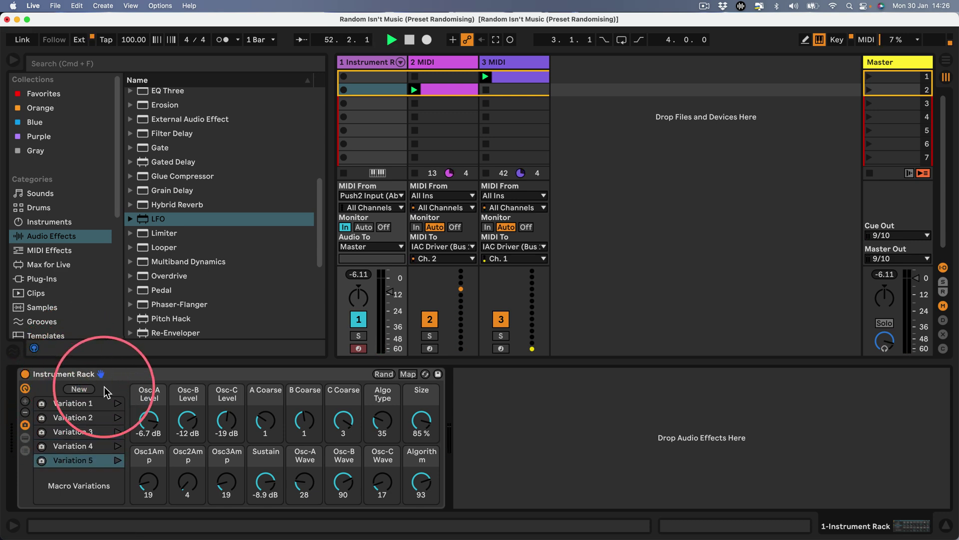
key(super+m)
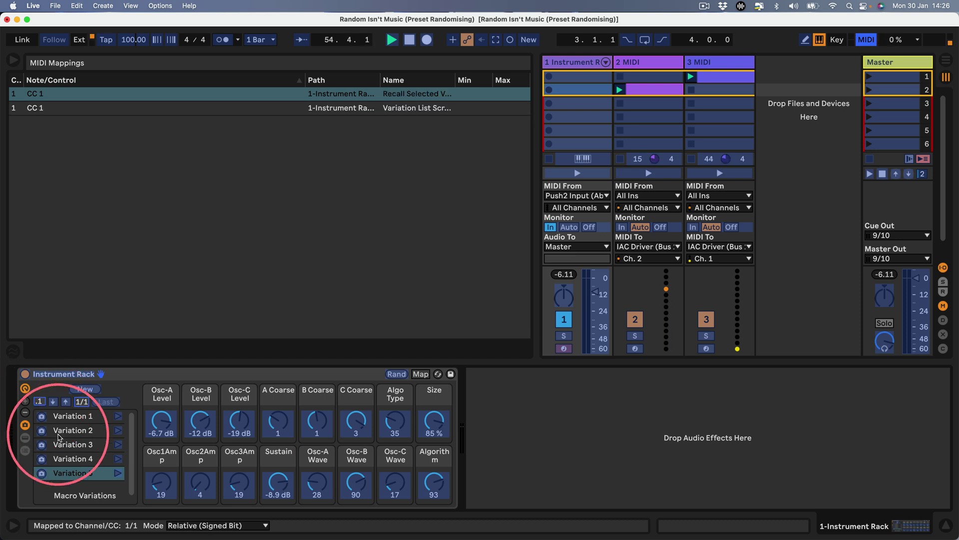
key(super+m)
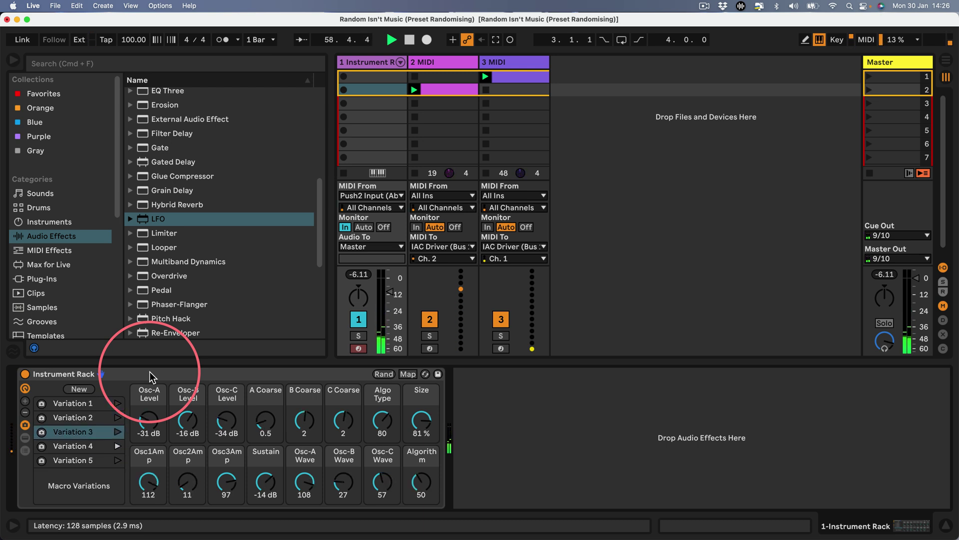
Create a clip in the Instrument Rack track's second slot with one-beat C3, D3 and E3 notes on beat 1.
double_click(363, 90)
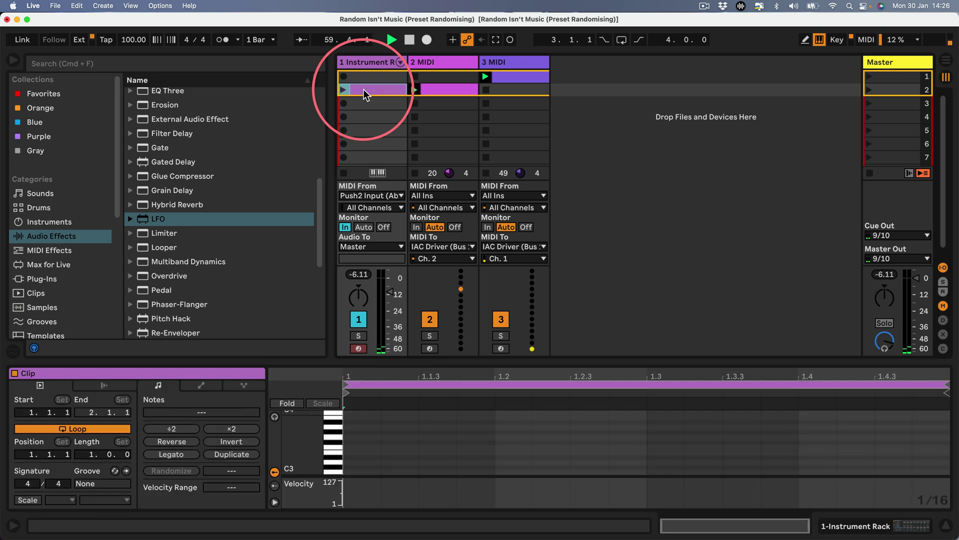
double_click(354, 470)
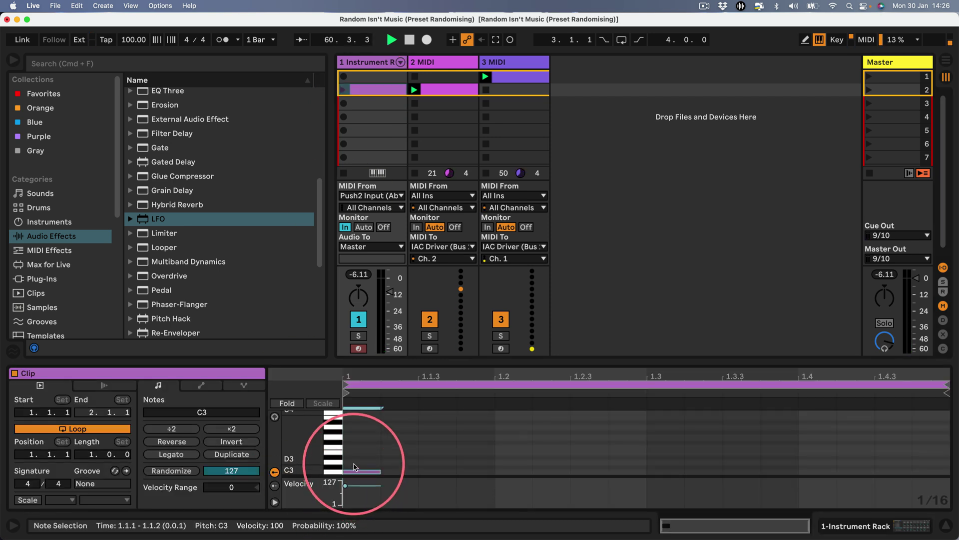
double_click(358, 462)
double_click(359, 453)
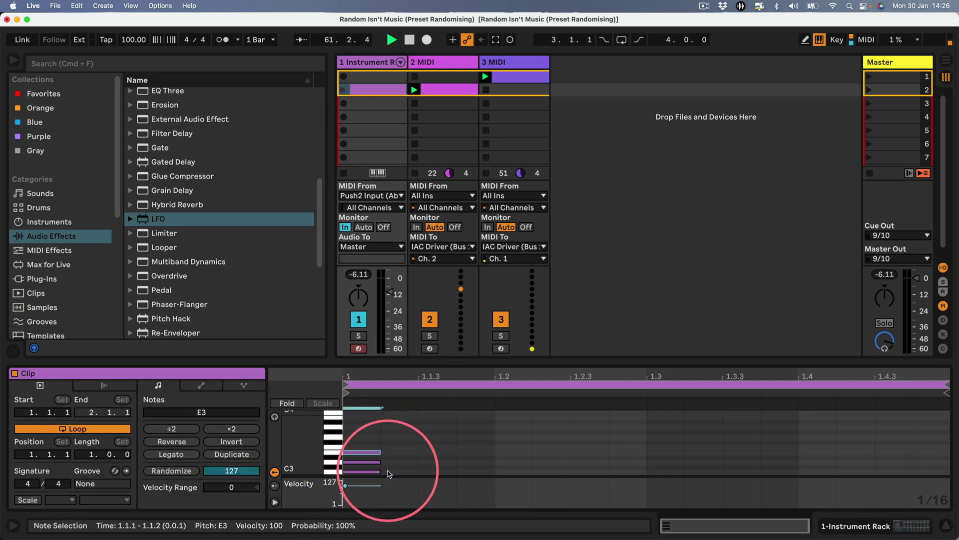
drag(389, 473, 496, 449)
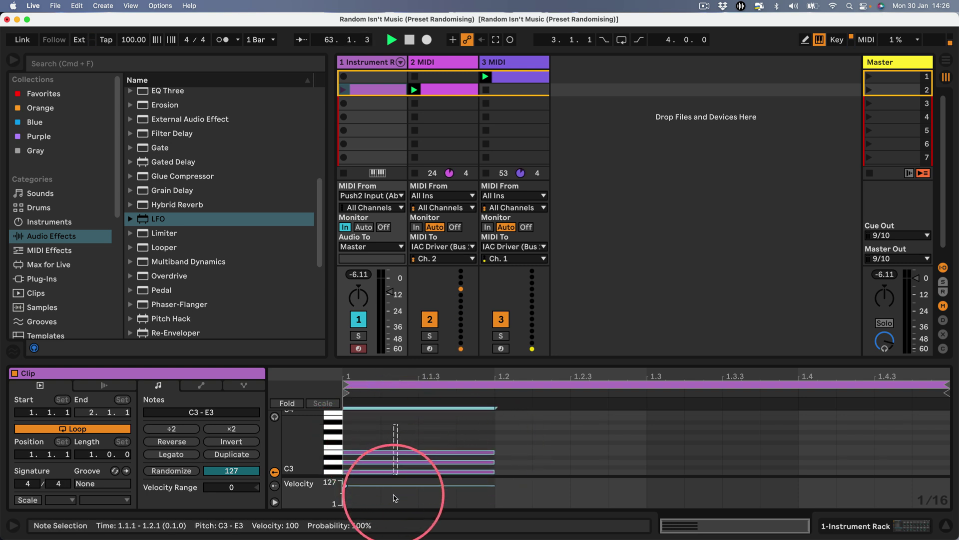
Duplicate the chord onto the remaining three beats, then play the clip with the Instrument Rack track's monitoring set to Auto.
key(super+d)
key(super+d)
key(super+d)
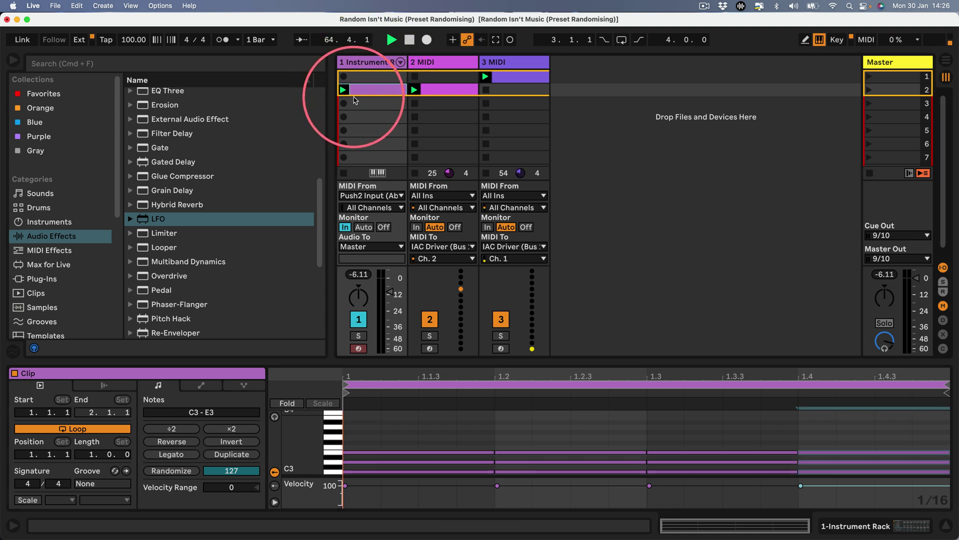
click(363, 227)
double_click(365, 61)
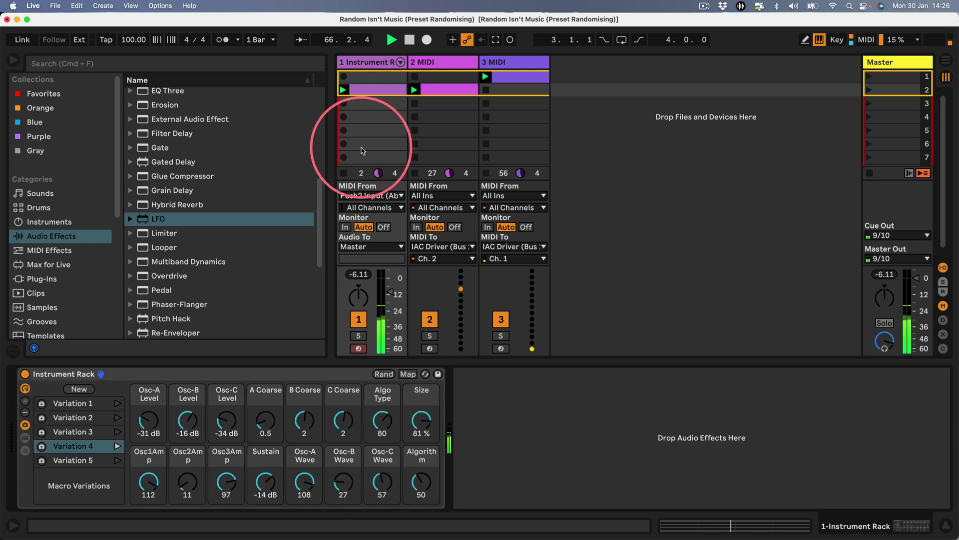
Examine which Instrument Rack variations get selected and recalled while the CC automation and note clips play.
click(95, 432)
click(95, 460)
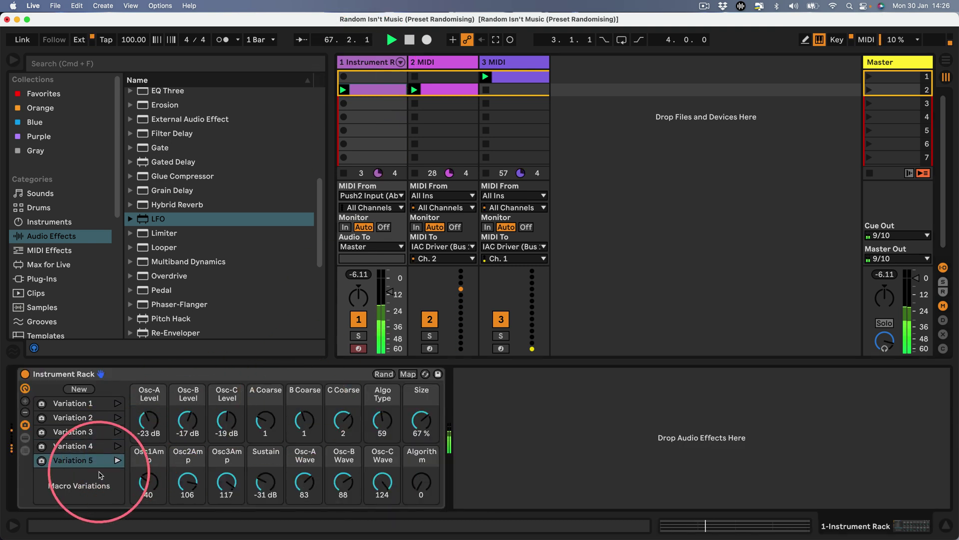
click(95, 431)
click(95, 403)
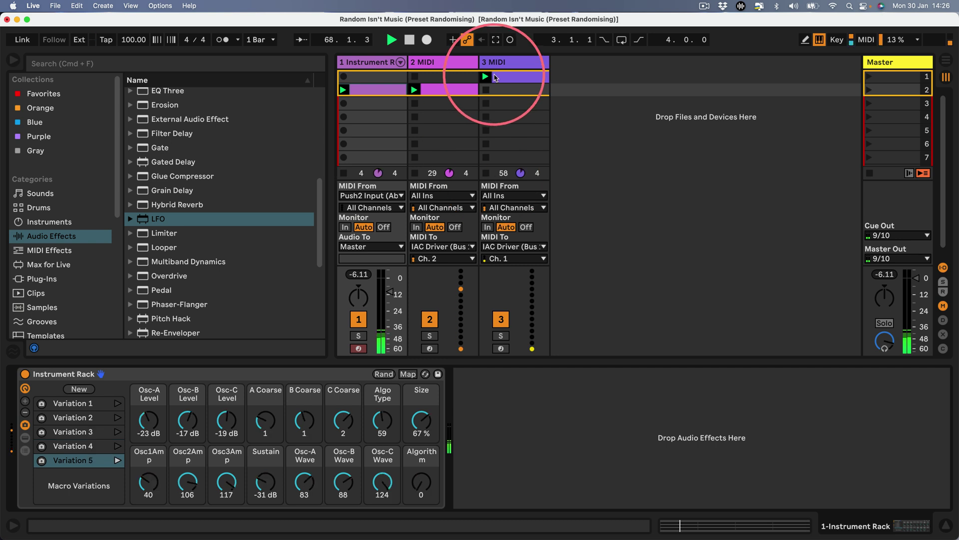
click(77, 463)
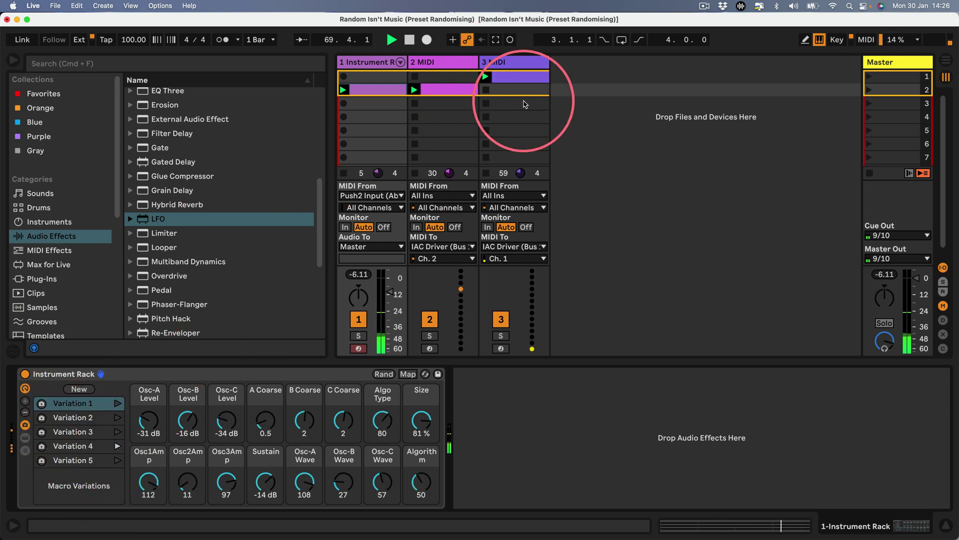
click(435, 92)
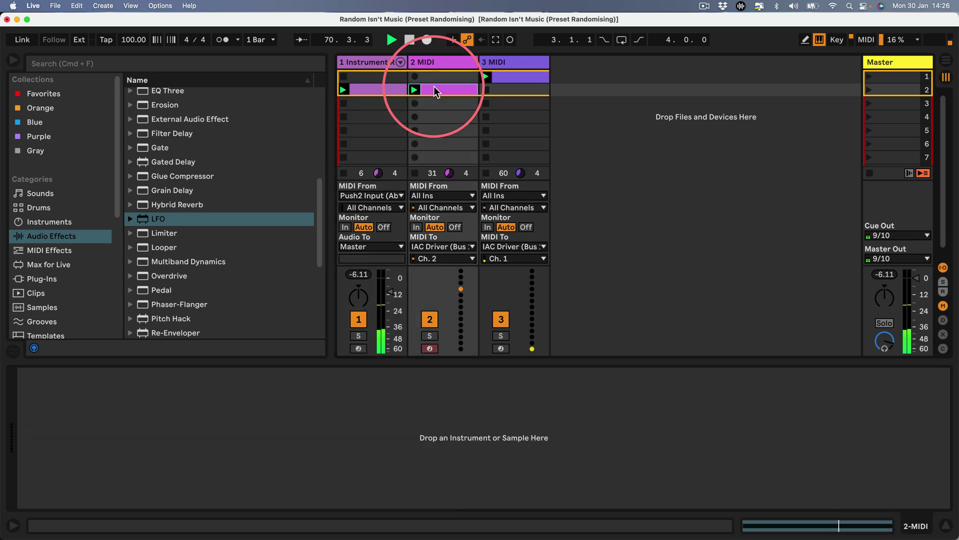
click(367, 62)
click(31, 490)
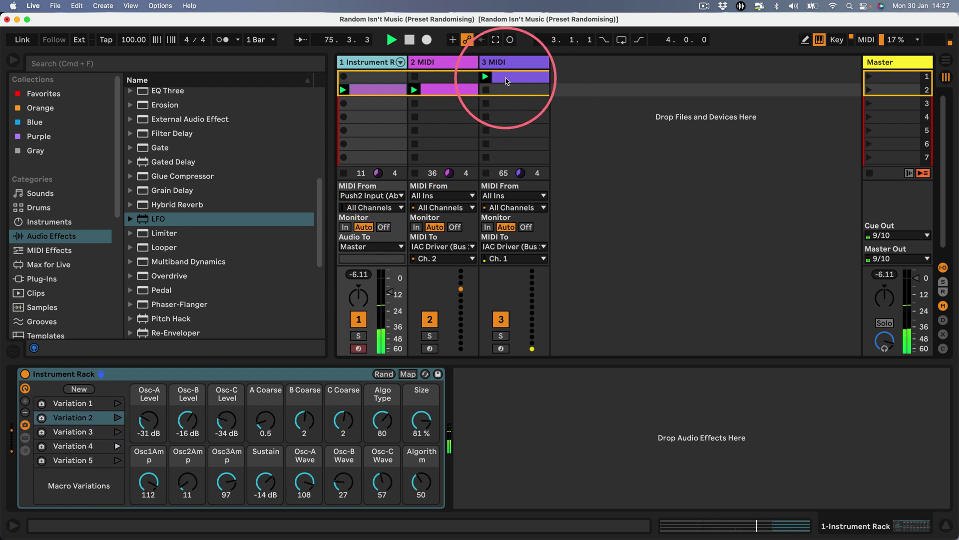
Shorten the loop of the second track's C3 note clip to one beat and check the rack's variation recall.
click(451, 89)
click(475, 382)
scroll(407, 435, down, 2)
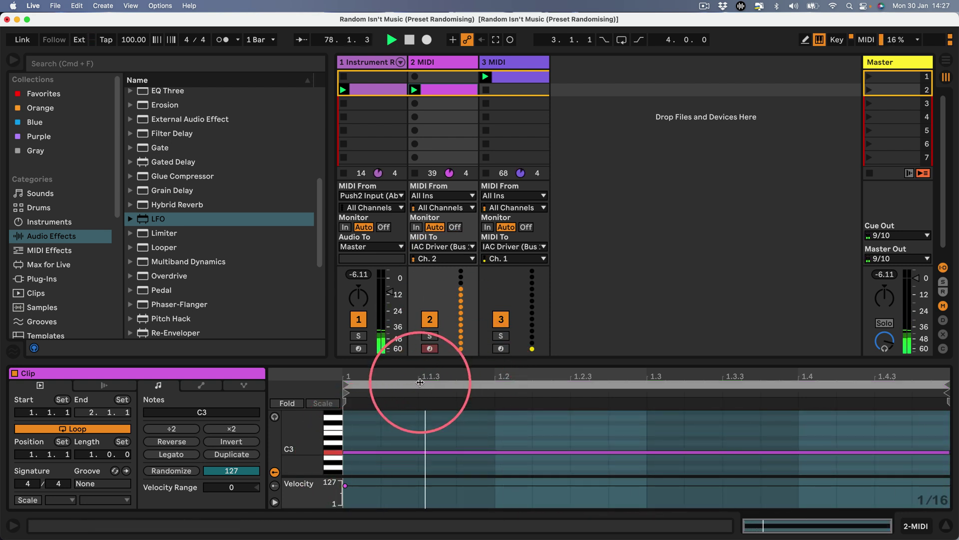
click(227, 431)
click(944, 389)
drag(943, 383, 488, 381)
double_click(372, 62)
click(101, 484)
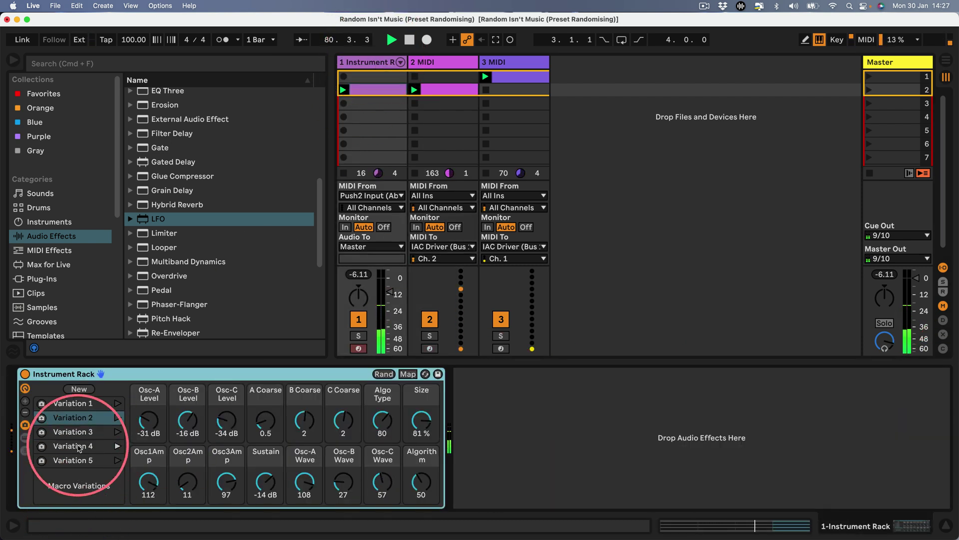
click(118, 446)
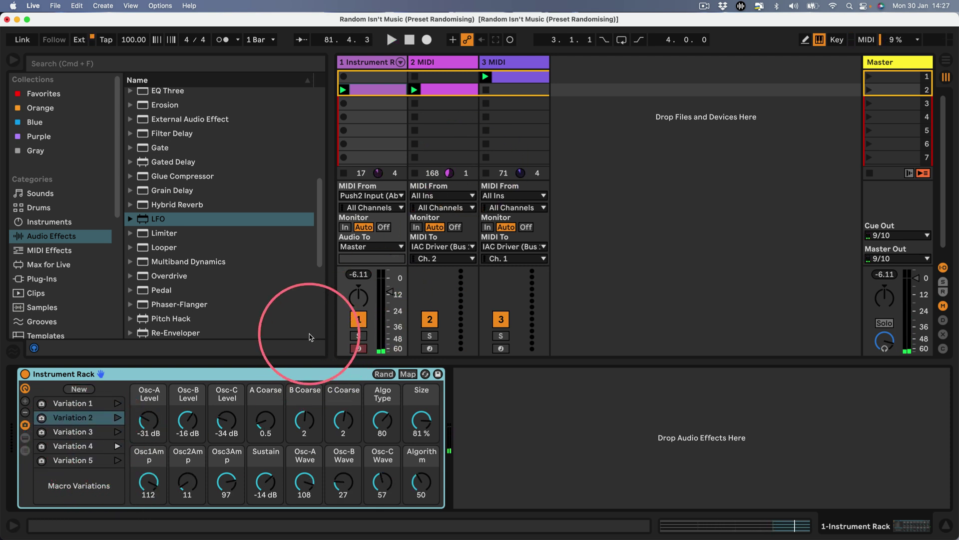
Delete the two MIDI tracks beside the Instrument Rack track.
click(513, 62)
key(Delete)
key(Delete)
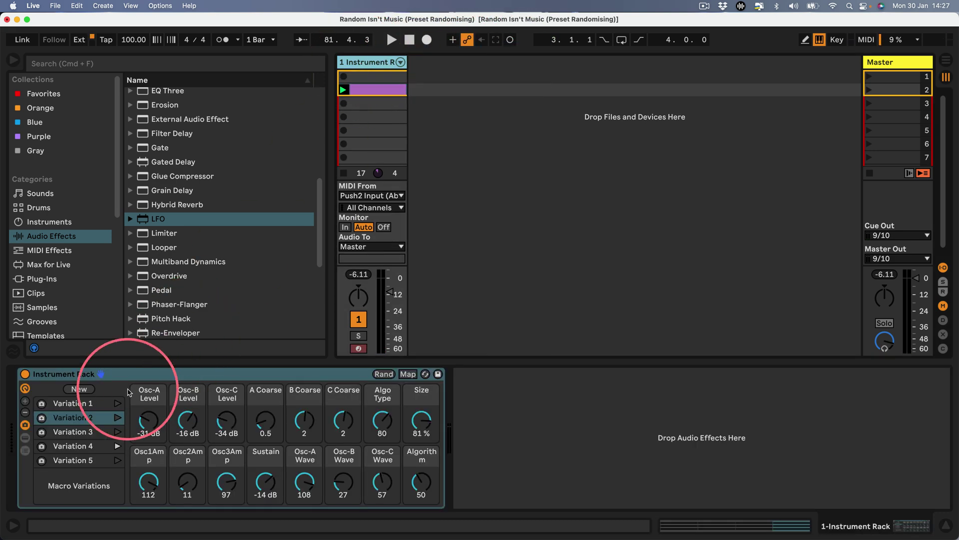
Delete both CC 1 mappings of the Instrument Rack from the MIDI mappings.
key(super+m)
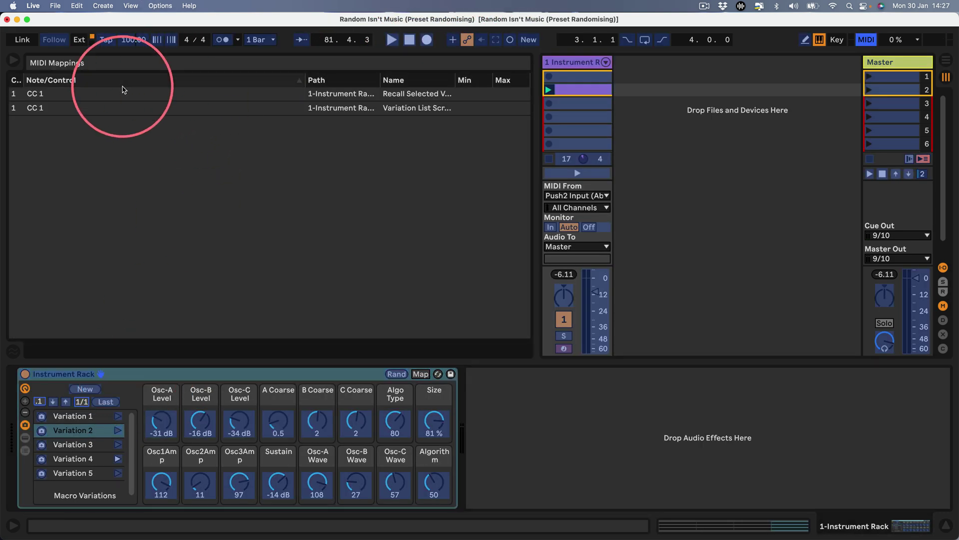
click(123, 90)
shift+click(121, 113)
key(Delete)
key(super+m)
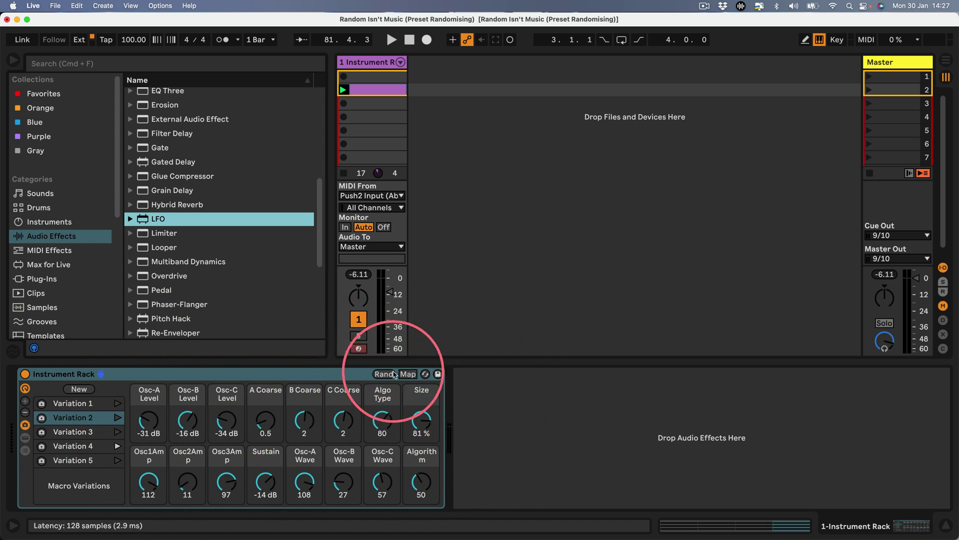
Insert a new MIDI track and add a second-slot clip holding one C3 note across the full bar.
click(448, 116)
click(449, 117)
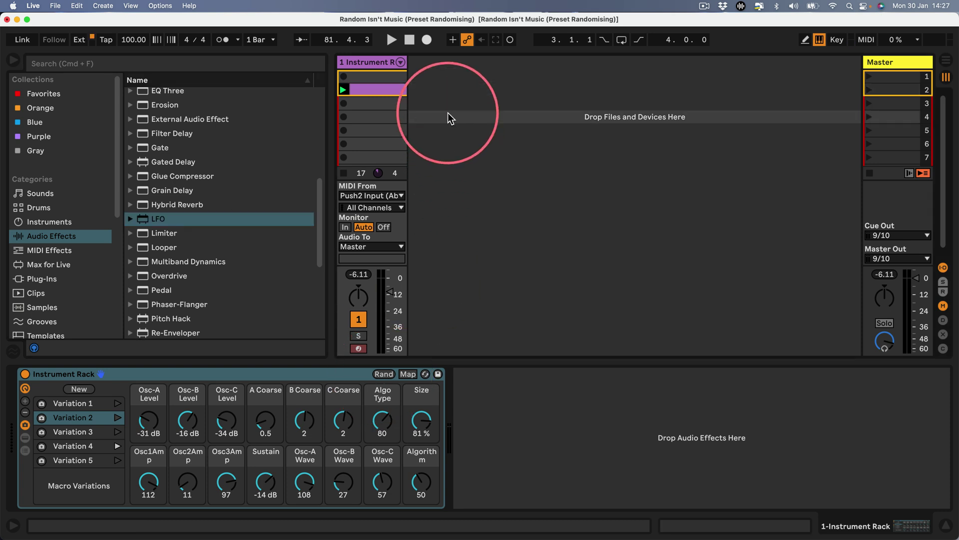
key(super+shift+t)
double_click(448, 91)
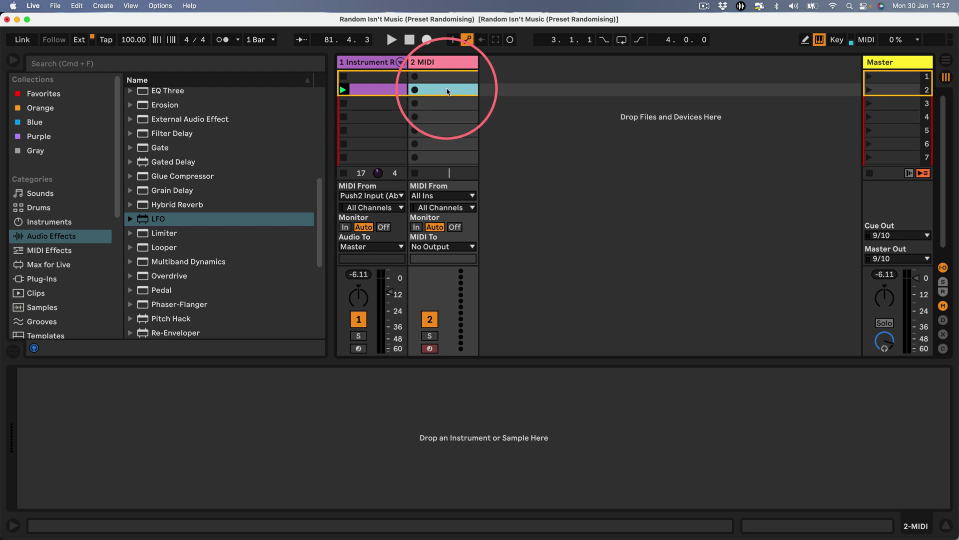
click(365, 472)
mouse_move(365, 472)
mouse_down()
mouse_move(762, 471)
mouse_move(956, 458)
mouse_up()
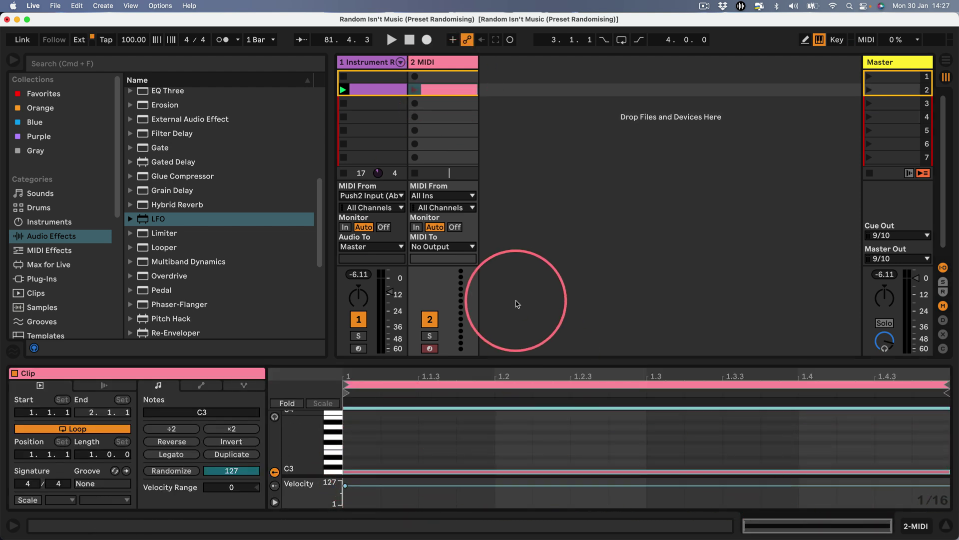
Route the new MIDI track's output to IAC Driver (Bus 1) on Ch. 1.
click(909, 526)
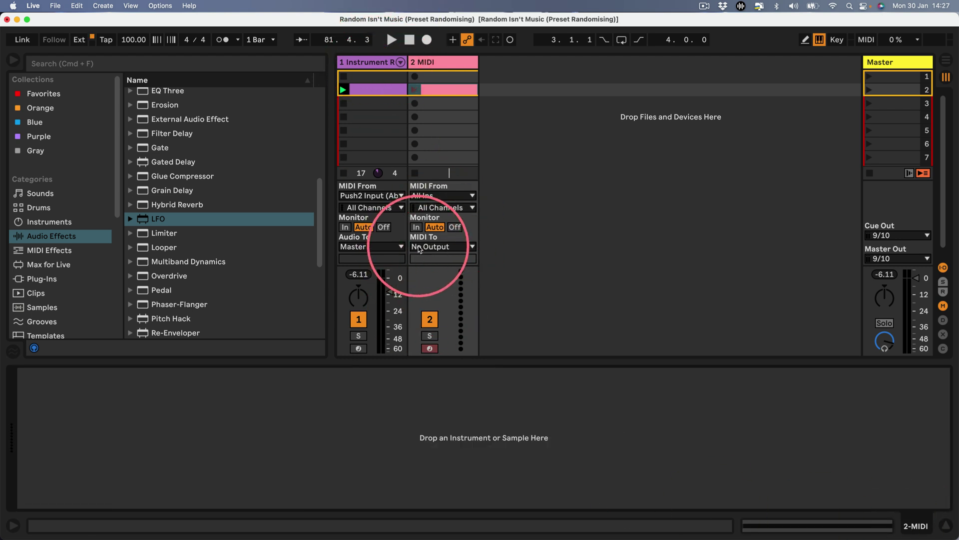
click(443, 249)
click(442, 269)
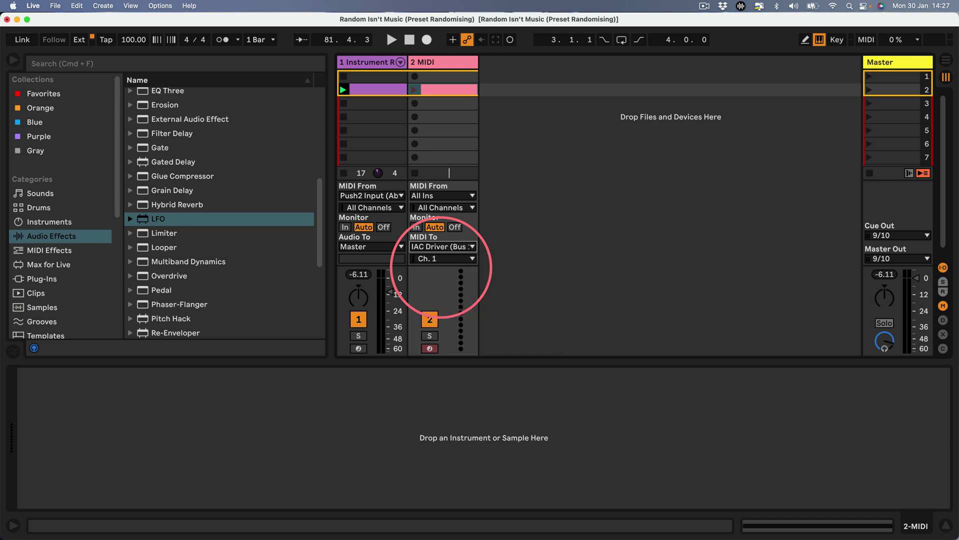
click(437, 259)
click(430, 269)
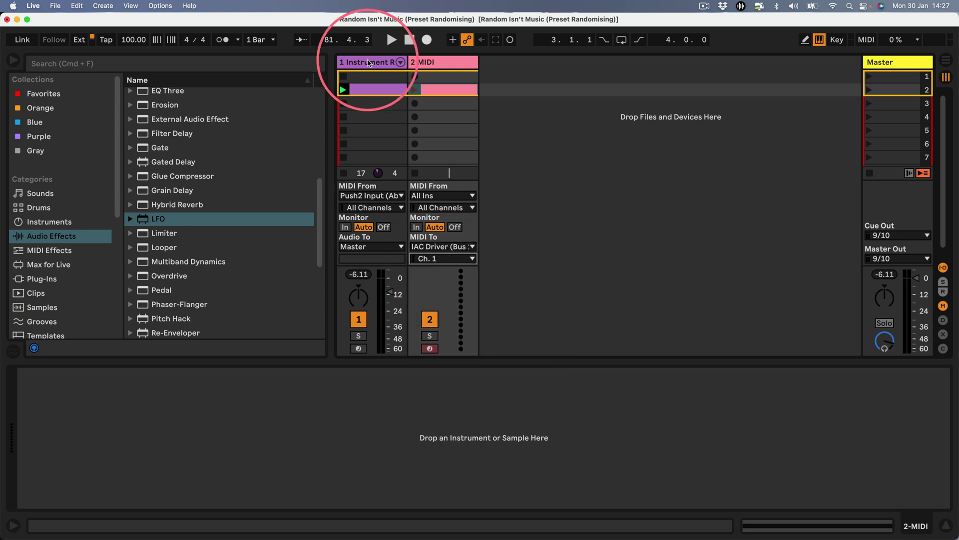
Stop the Instrument Rack track's clip and launch the new MIDI track's note clip.
click(368, 62)
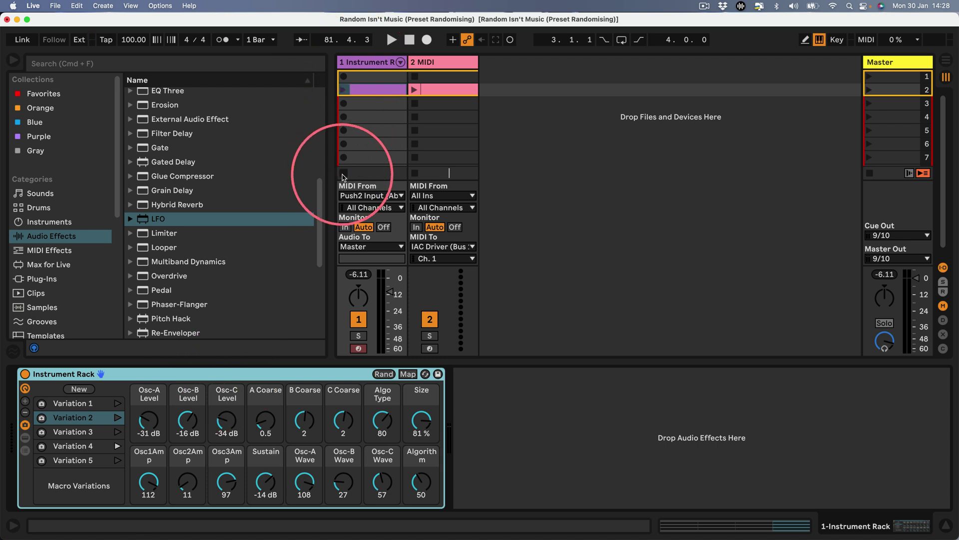
click(426, 95)
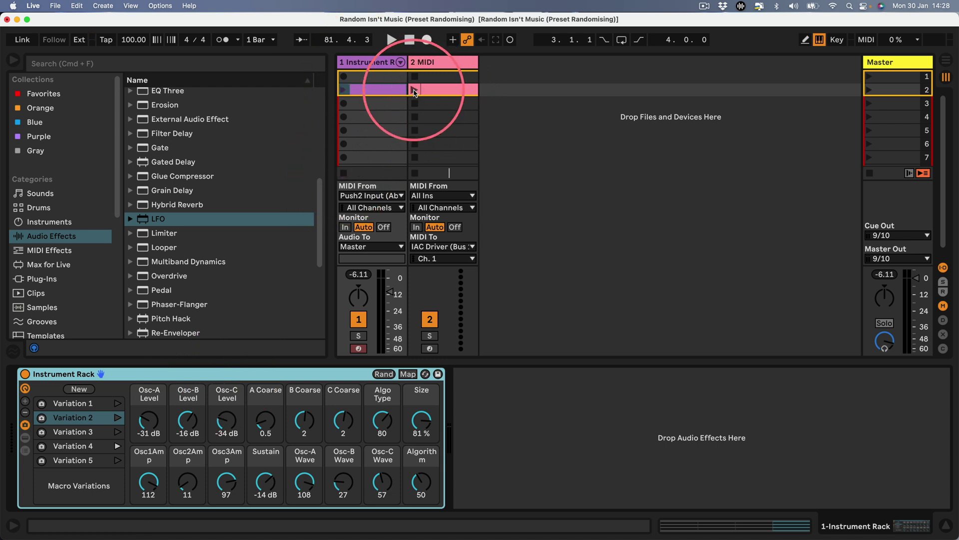
click(414, 89)
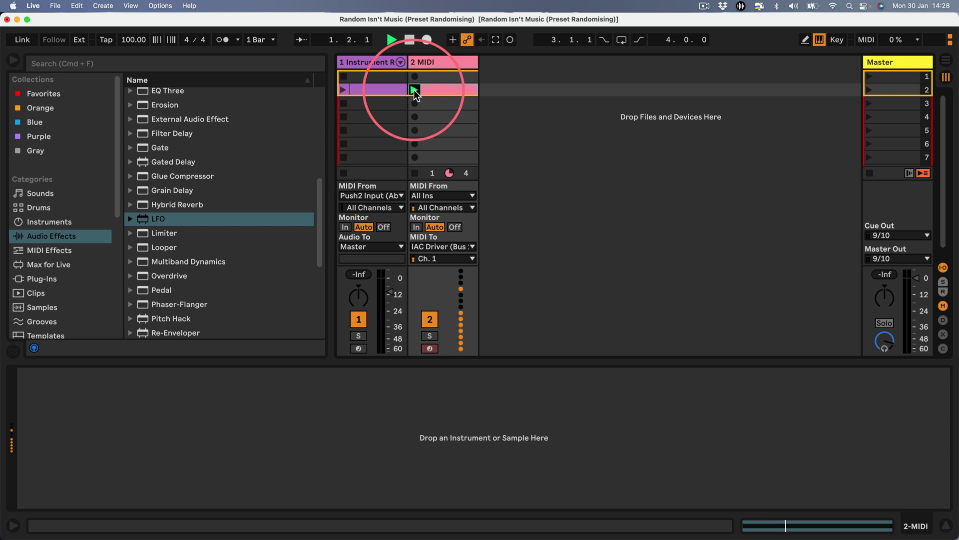
Delete the accidental Select Device mapping and MIDI-map the Instrument Rack's Rand control to the incoming Note C3.
click(277, 296)
click(304, 374)
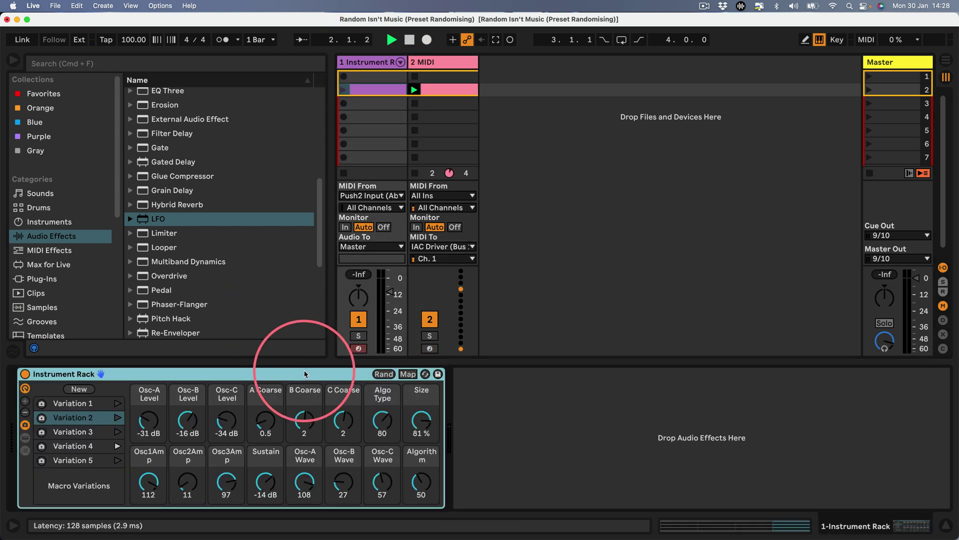
key(super+m)
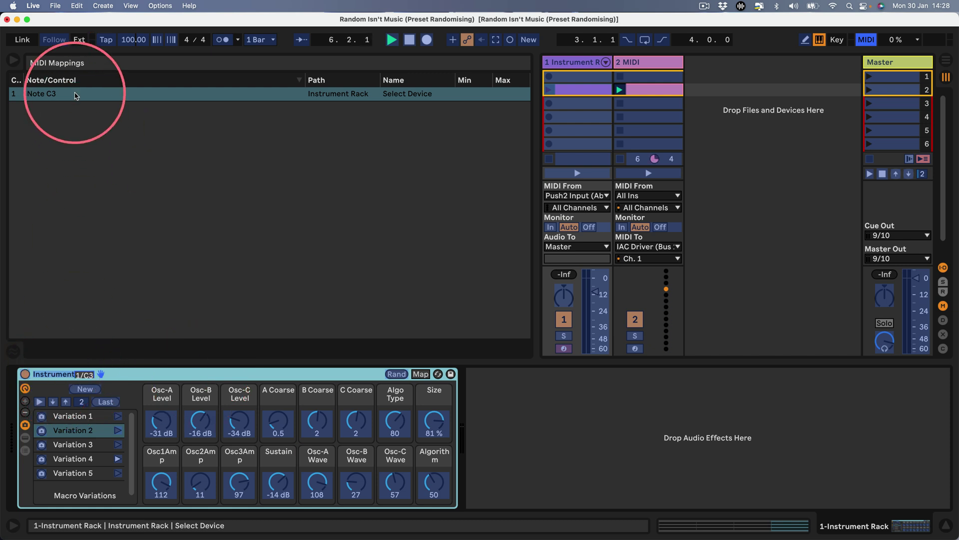
click(185, 98)
key(Delete)
click(391, 373)
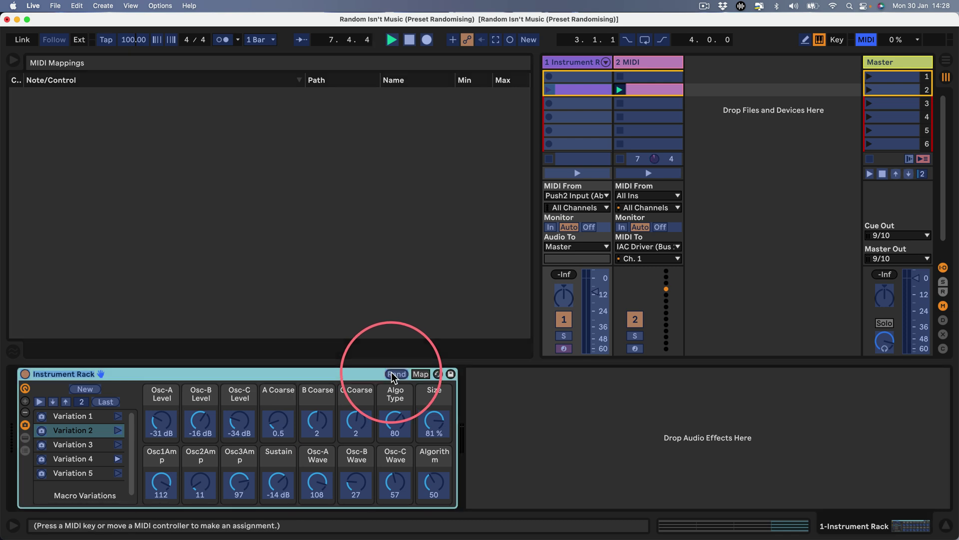
key(a)
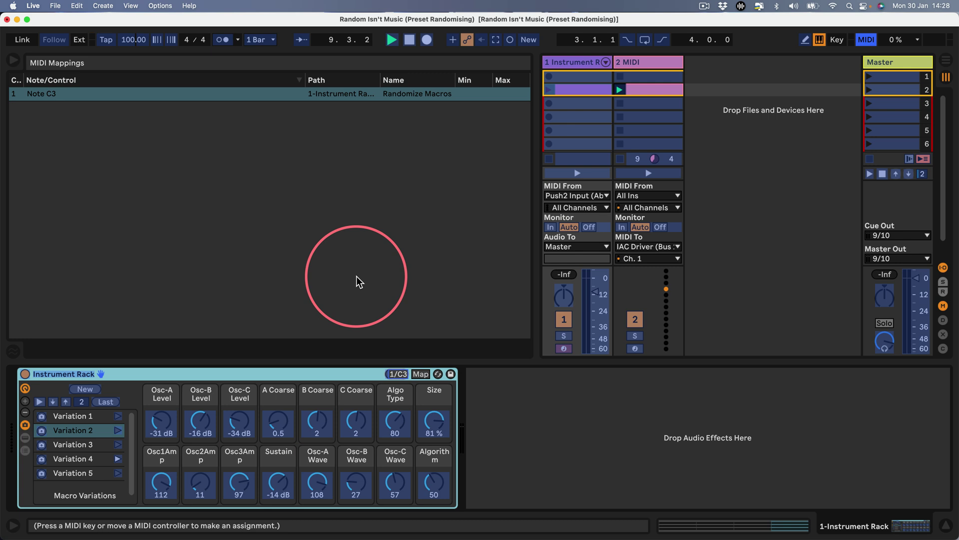
key(super+m)
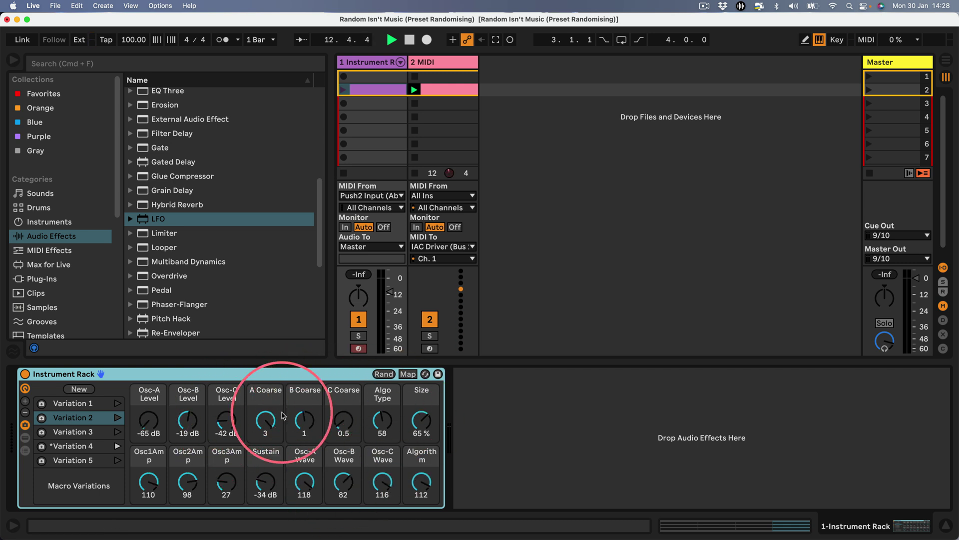
Remove the chords after beat 1 in the Instrument Rack track's clip and extend the first chord across the bar.
double_click(374, 95)
drag(524, 424, 814, 524)
key(super+z)
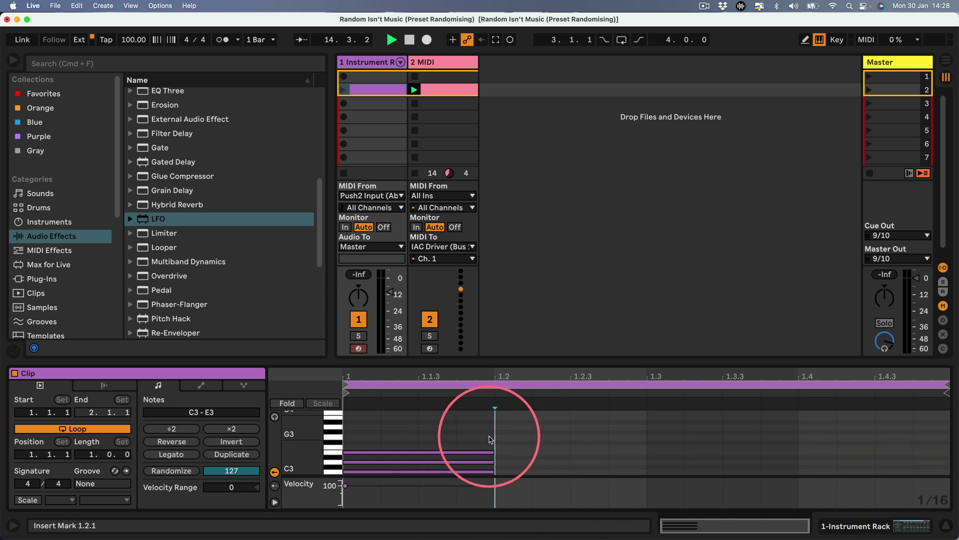
drag(494, 461, 948, 469)
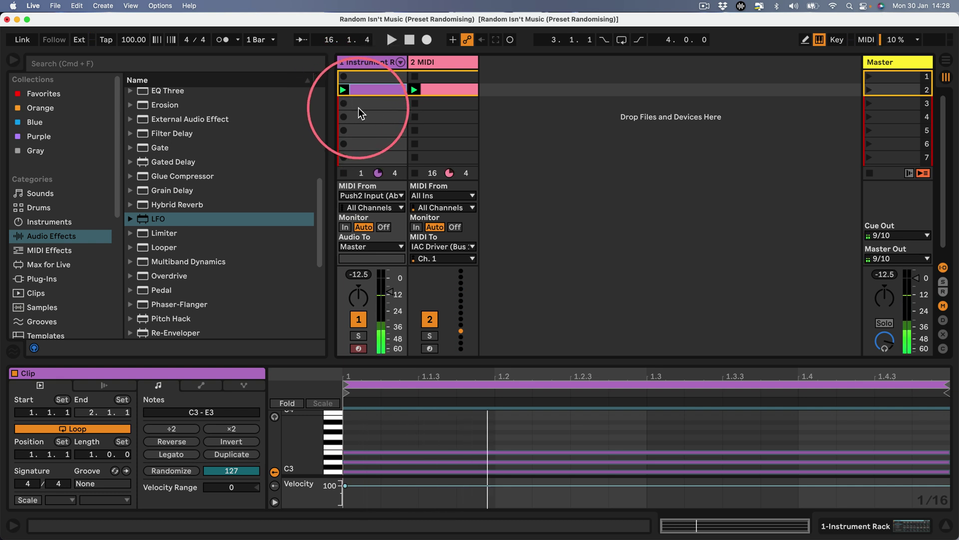
Restart playback and set the Instrument Rack track's volume to -11.0 dB while its macros are being randomized.
key(space)
click(368, 62)
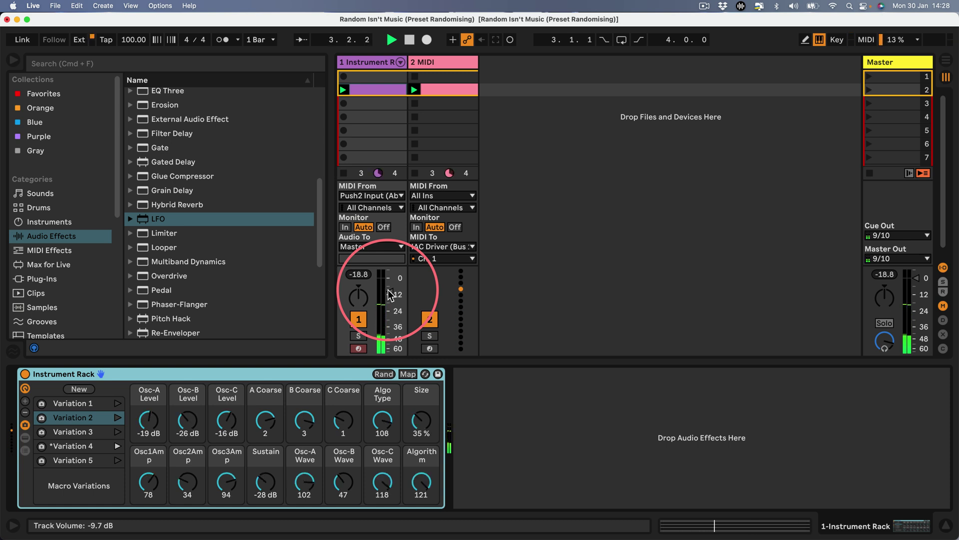
drag(390, 295, 390, 284)
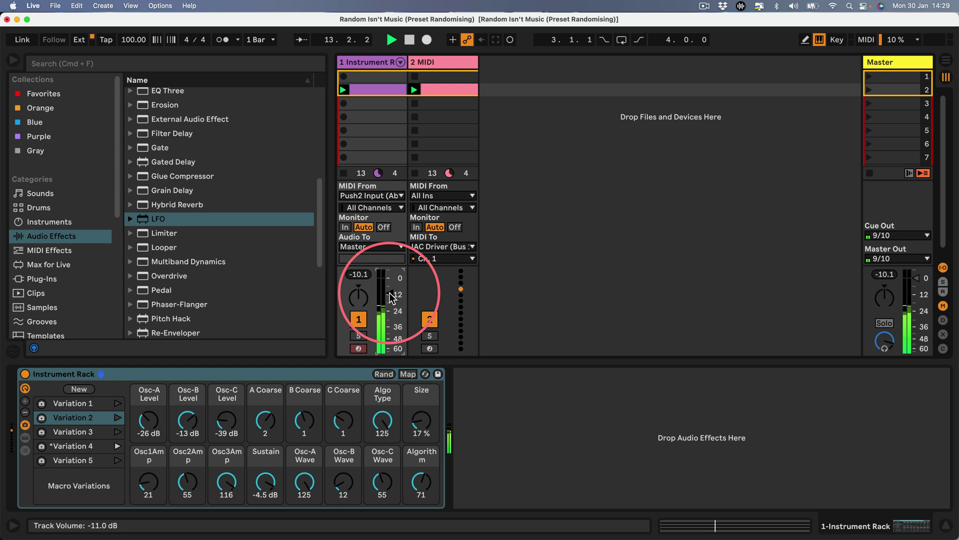
Stop playback and try adding an LFO device after the Instrument Rack, removing it again.
key(space)
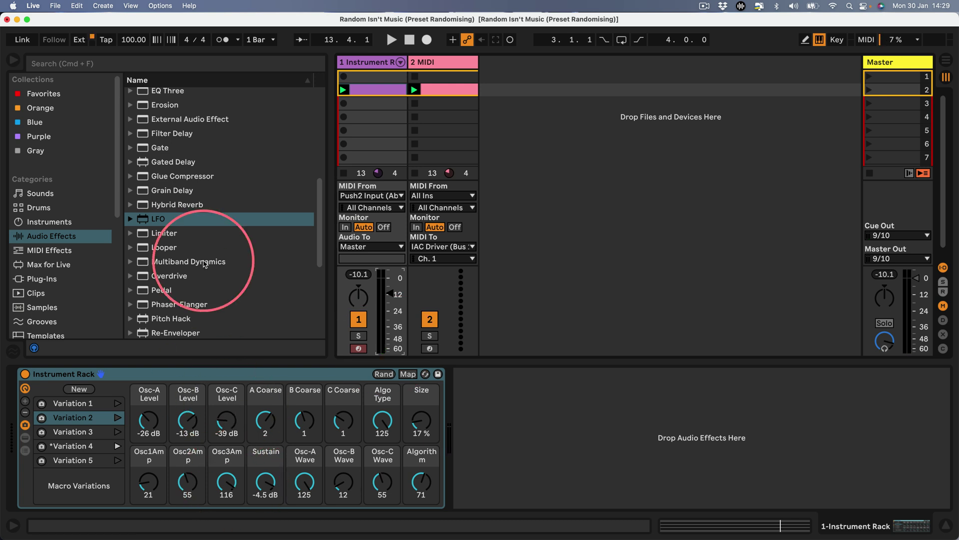
drag(142, 219, 500, 435)
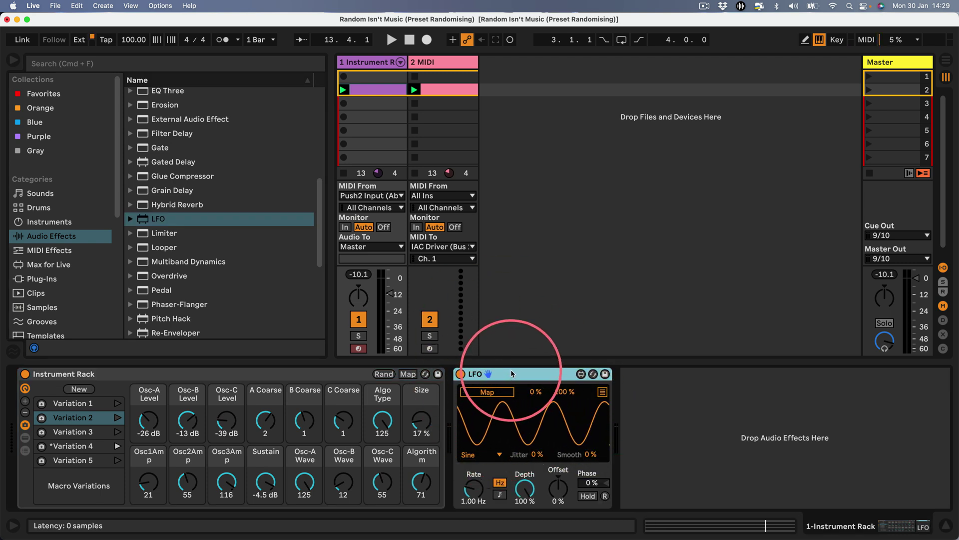
key(Delete)
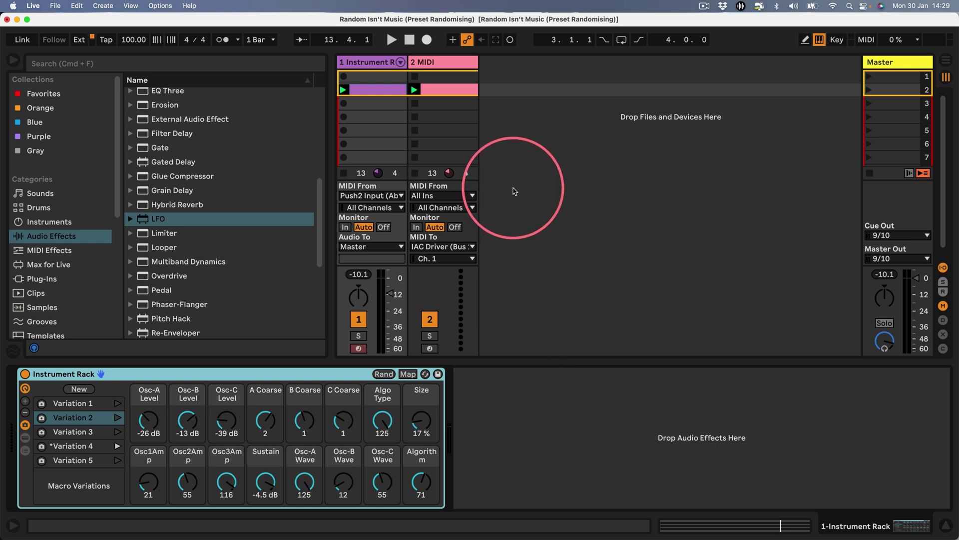
Insert a new MIDI track between the two existing tracks and create an empty clip in its second slot.
click(509, 134)
key(super+shift+t)
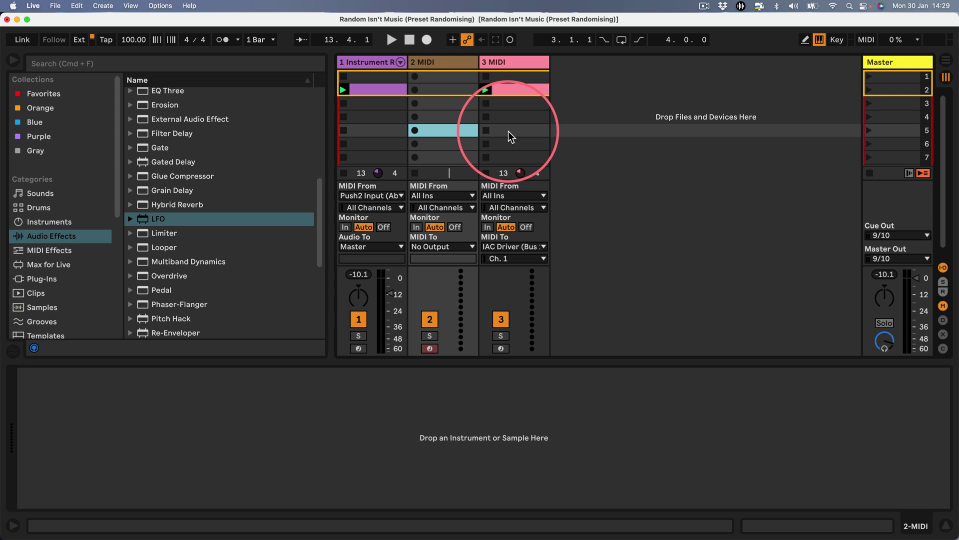
drag(429, 131, 436, 94)
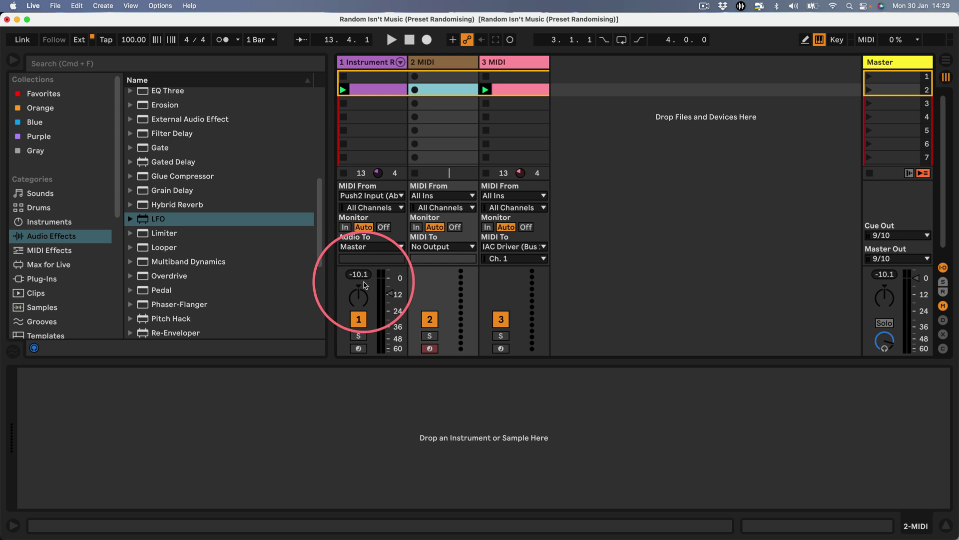
double_click(439, 89)
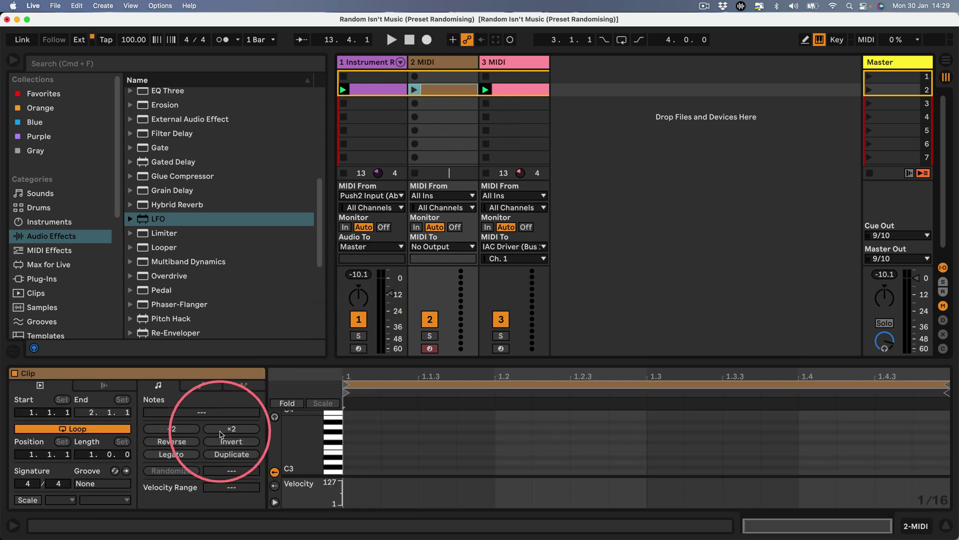
Show the new clip's 1: Modulation Wheel envelope and insert a sine shape across the whole bar.
click(203, 384)
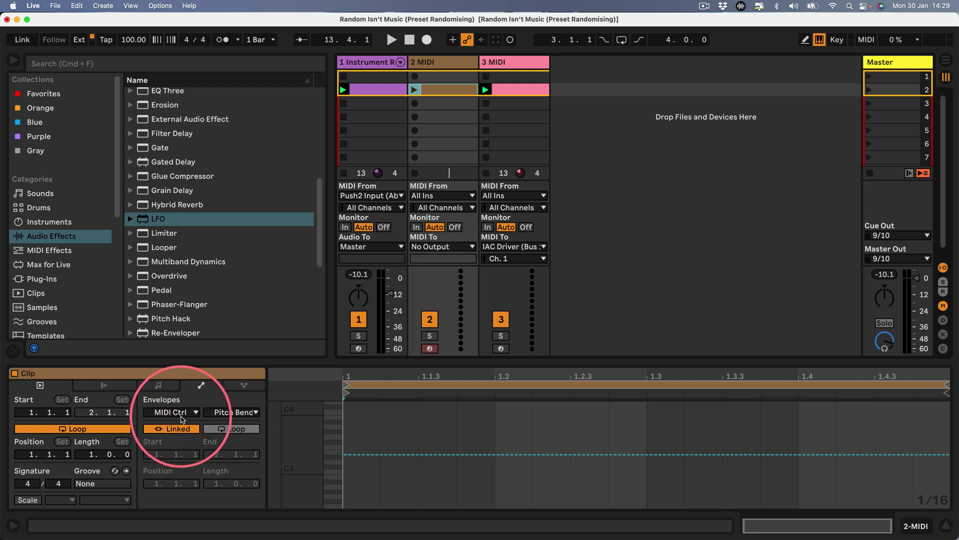
click(227, 412)
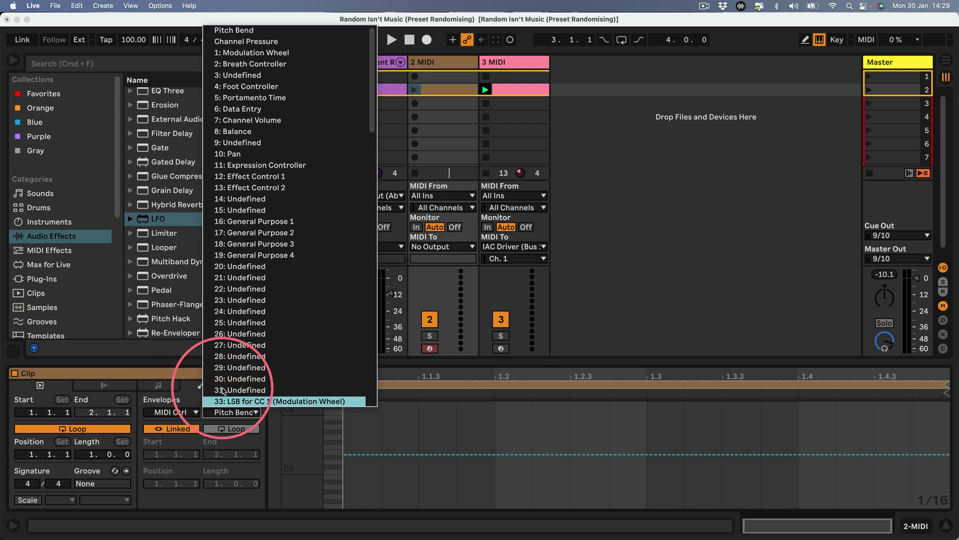
click(240, 52)
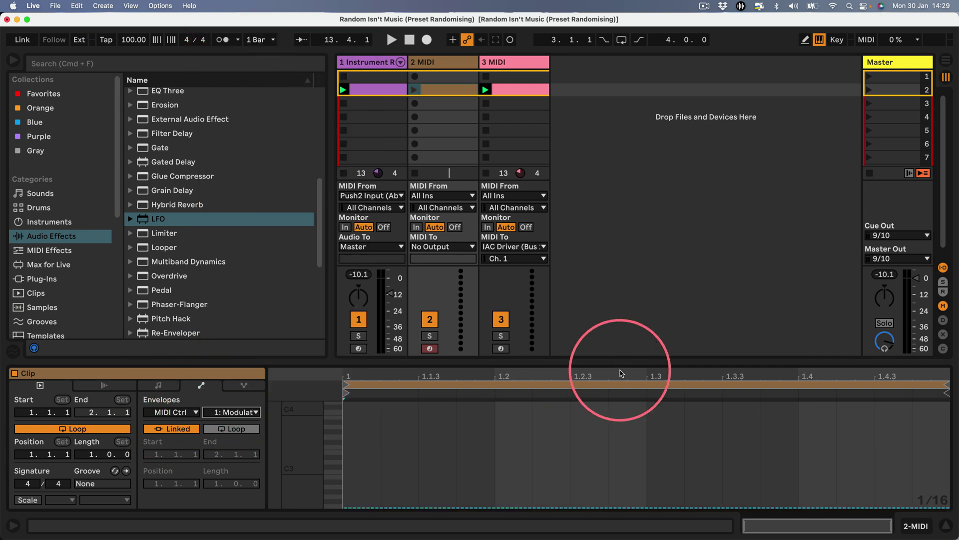
click(564, 384)
right_click(565, 431)
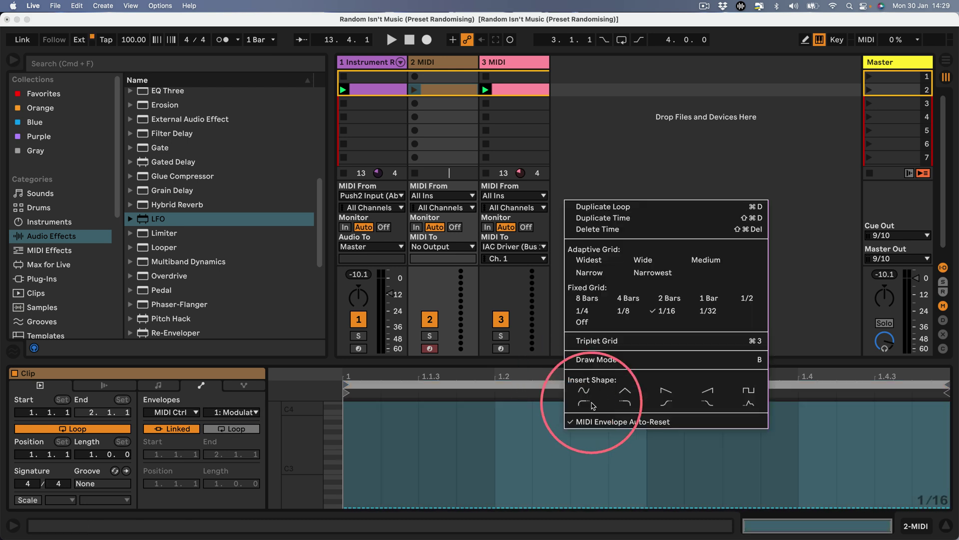
click(585, 392)
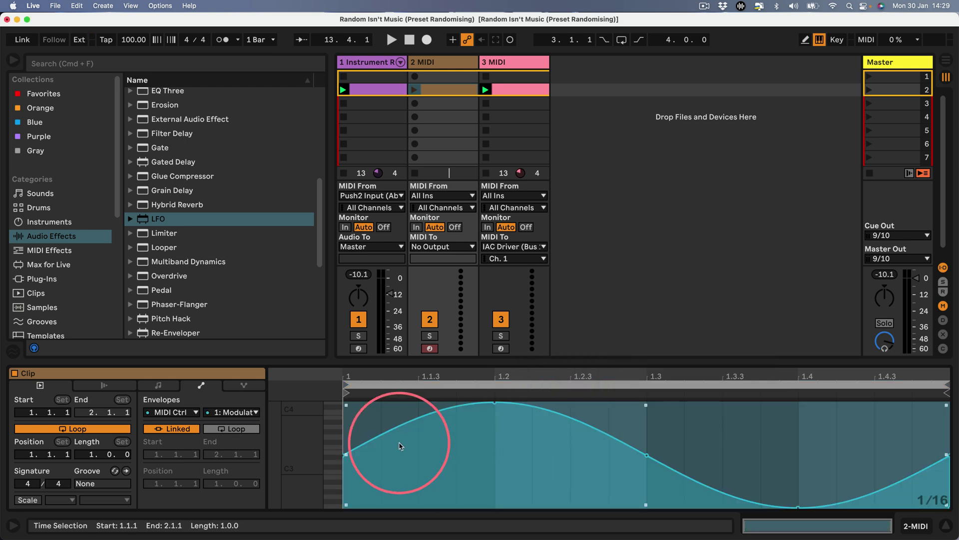
Route the modulation track's MIDI output to the IAC Driver bus on Ch. 2 and launch its clip.
click(450, 247)
click(443, 269)
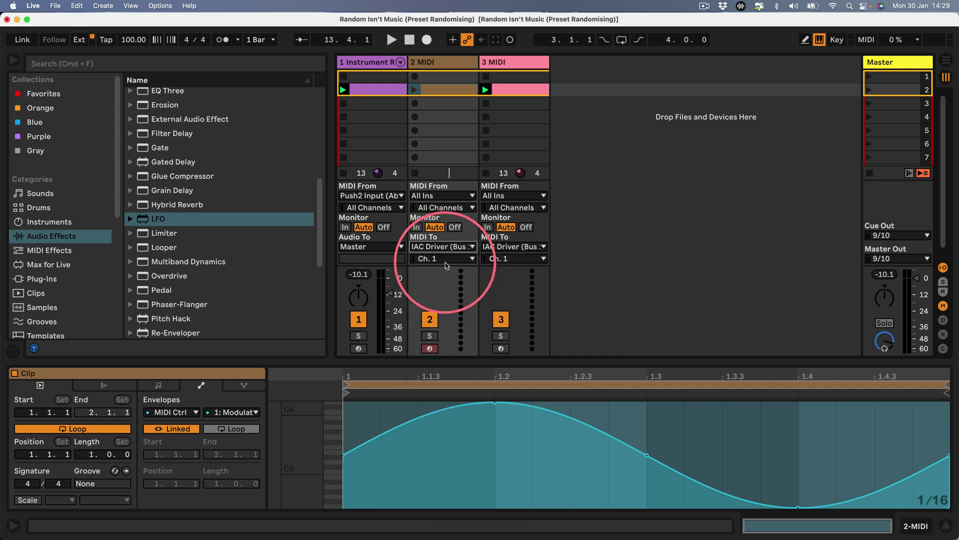
click(438, 258)
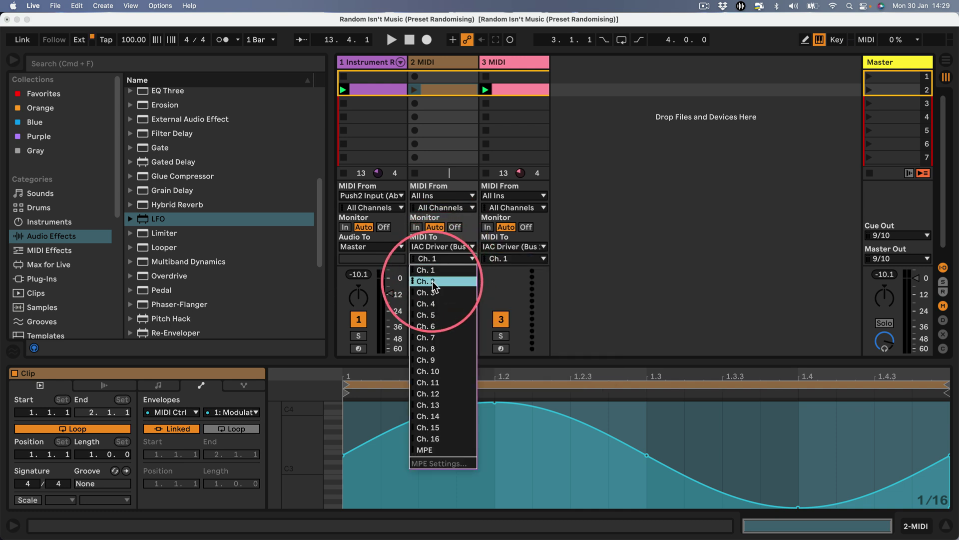
click(433, 282)
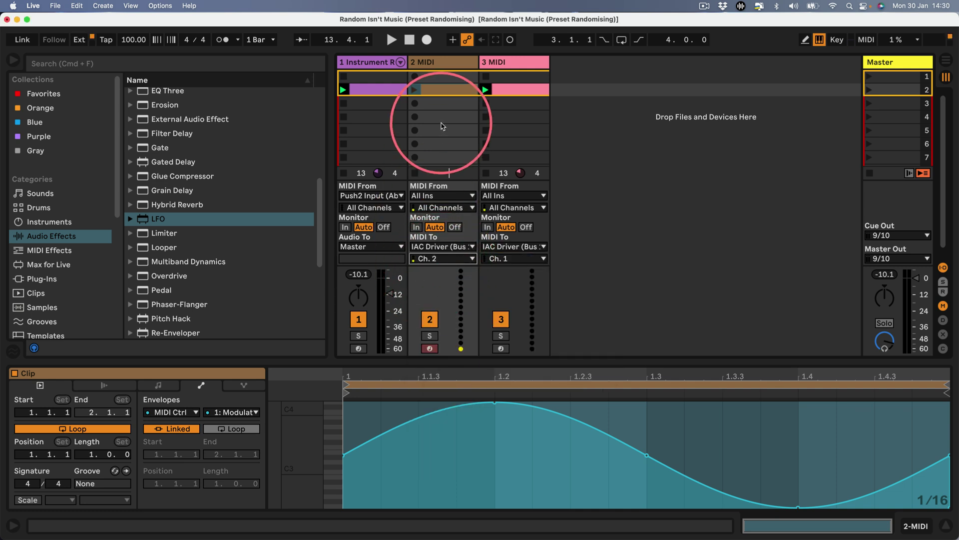
click(415, 90)
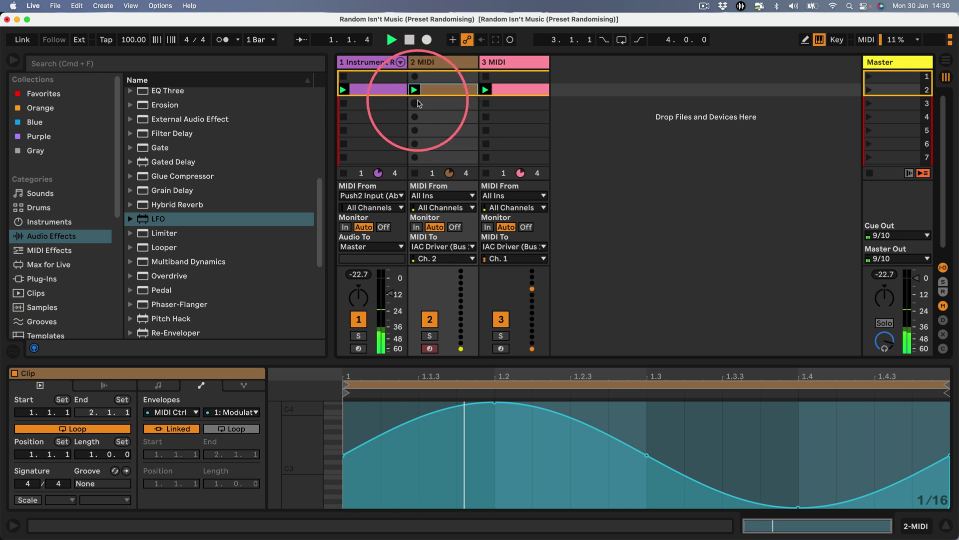
Stop the clips on the Instrument Rack and note-clip tracks, then restart playback with only the modulation clip active.
key(super+m)
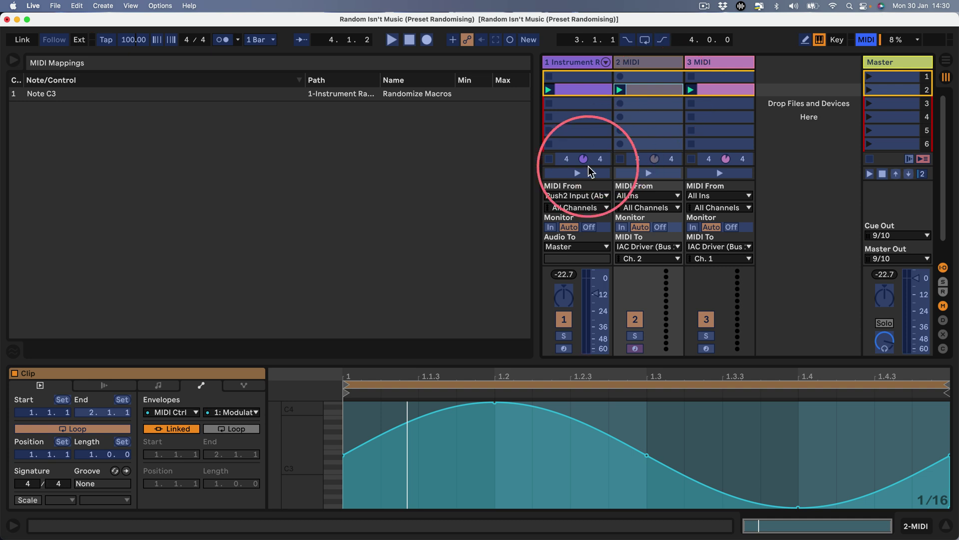
key(super+m)
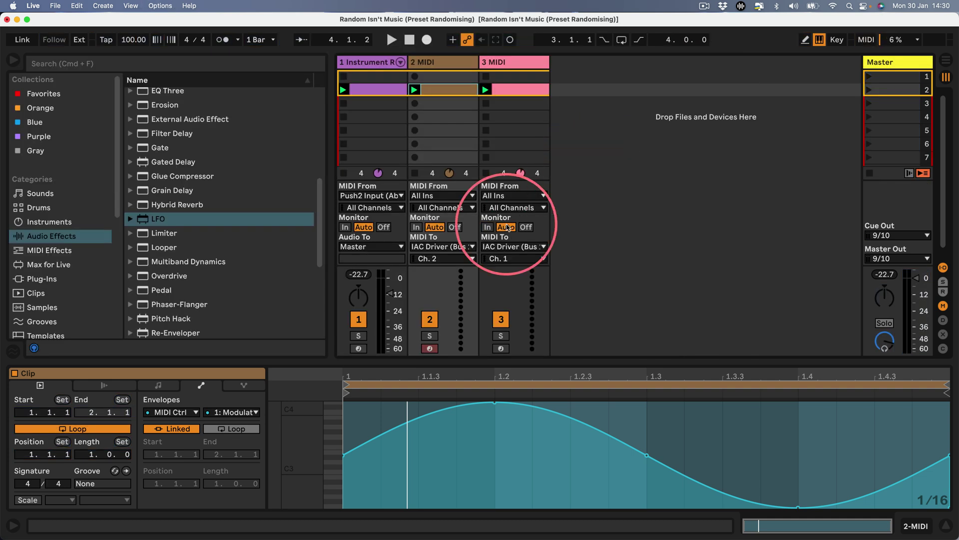
click(487, 174)
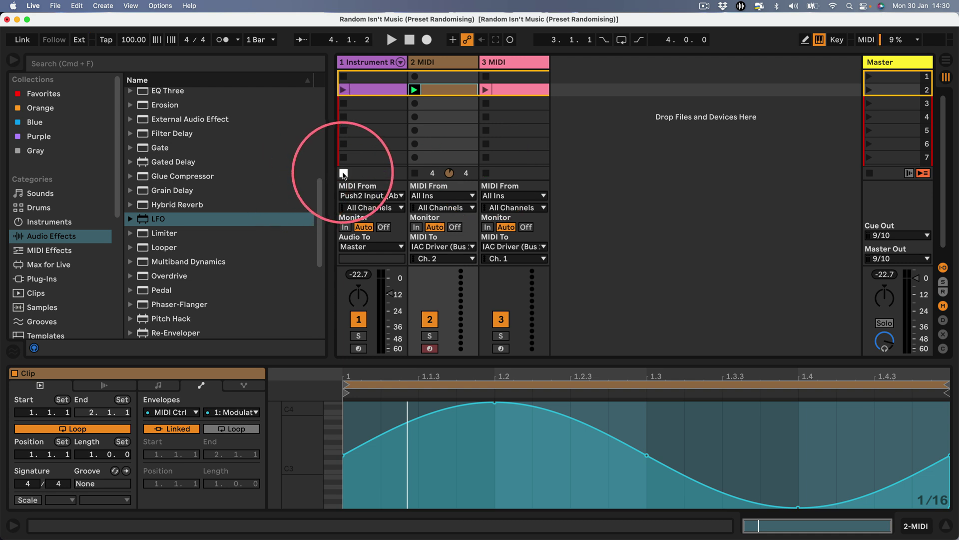
click(392, 40)
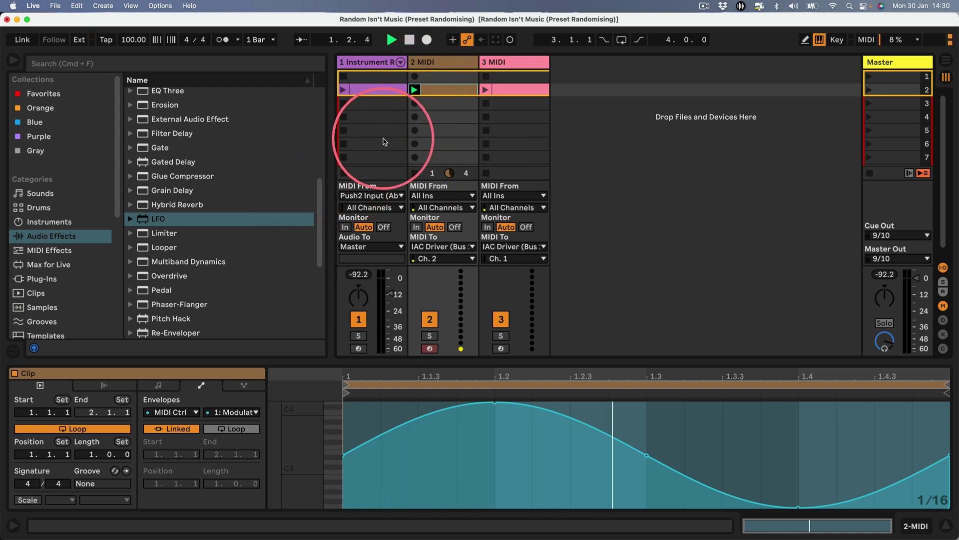
MIDI-map the Instrument Rack track's panning to the incoming CC 1 on channel 2.
key(super+m)
click(559, 294)
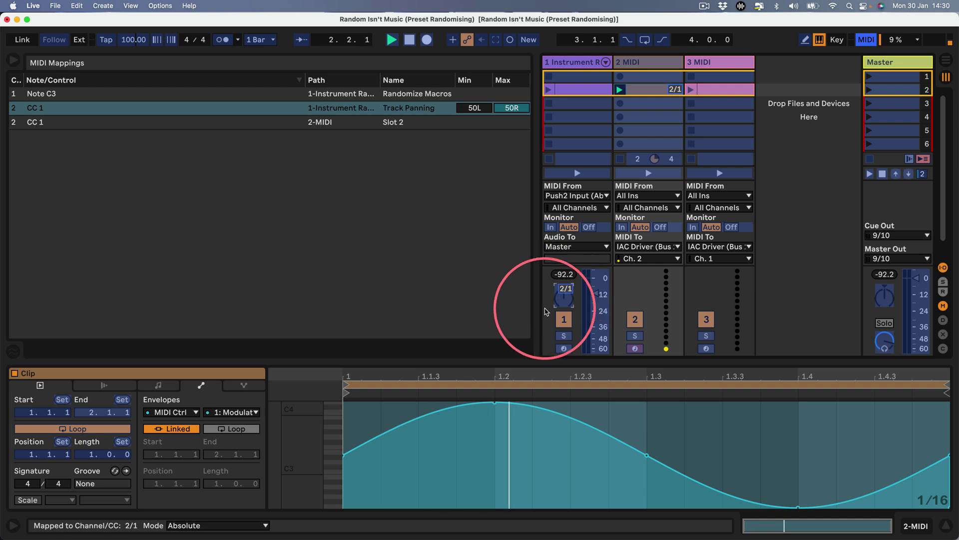
key(super+m)
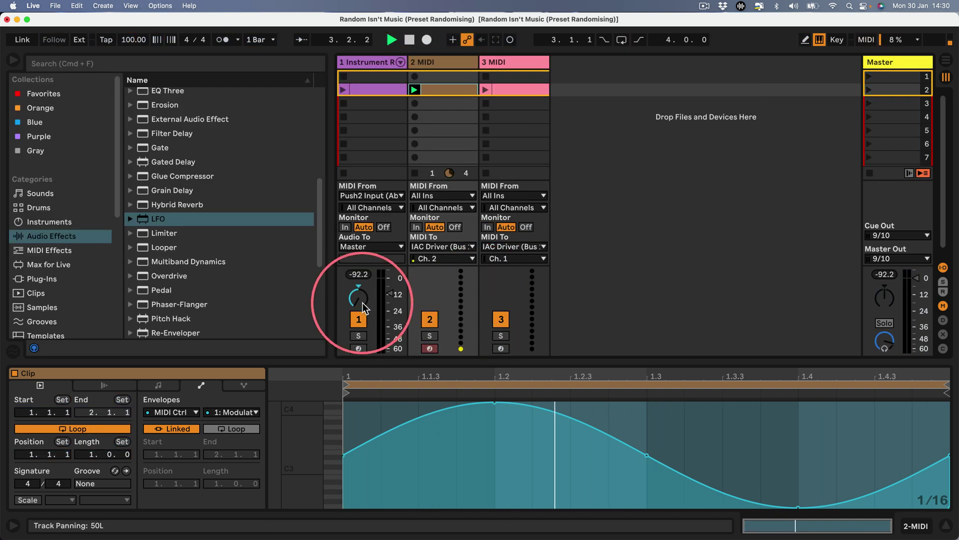
Delete the Note C3 Randomize Macros mapping and the accidental CC 1 mapping on the modulation track's Slot 2.
key(super+m)
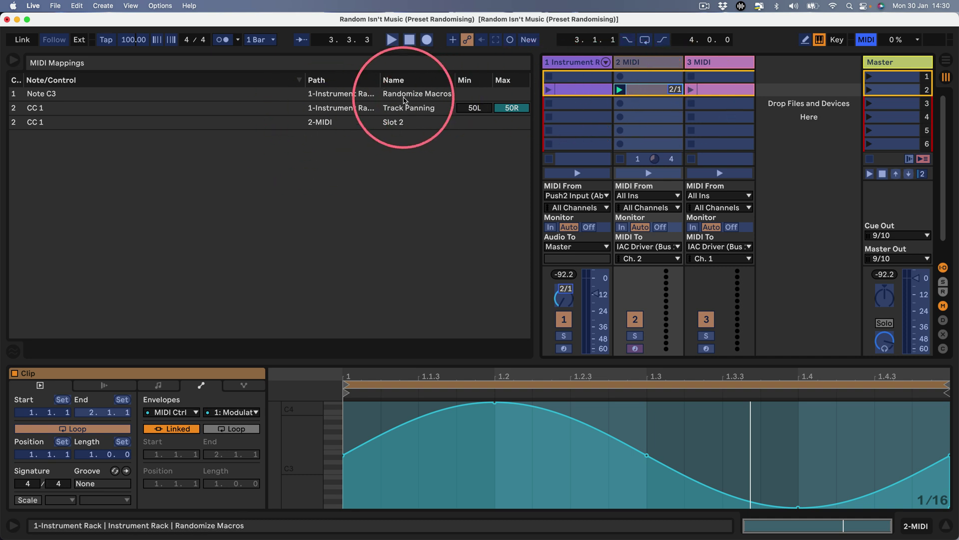
click(330, 95)
key(Delete)
click(323, 107)
key(Delete)
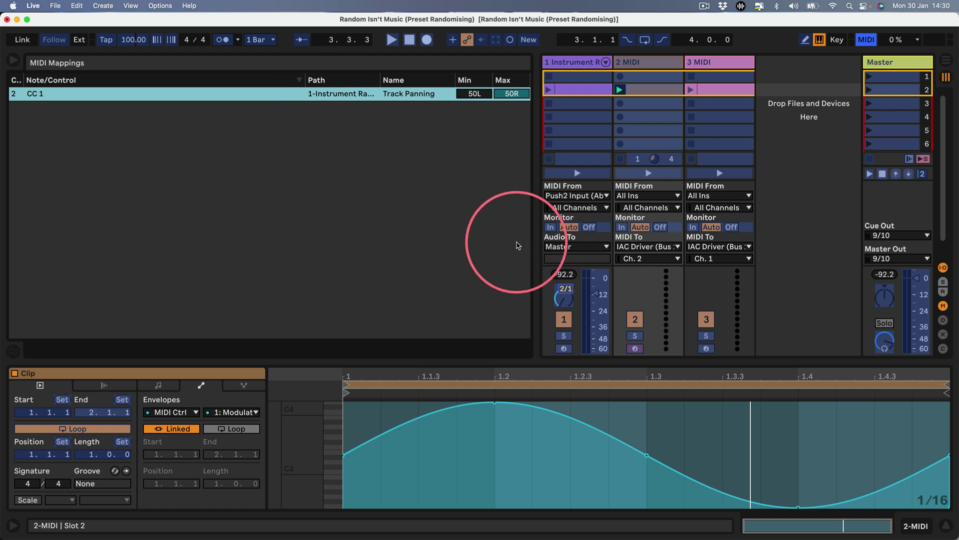
key(super+m)
Play the modulation clip to observe the Instrument Rack track's panning and check the remaining MIDI mapping.
key(space)
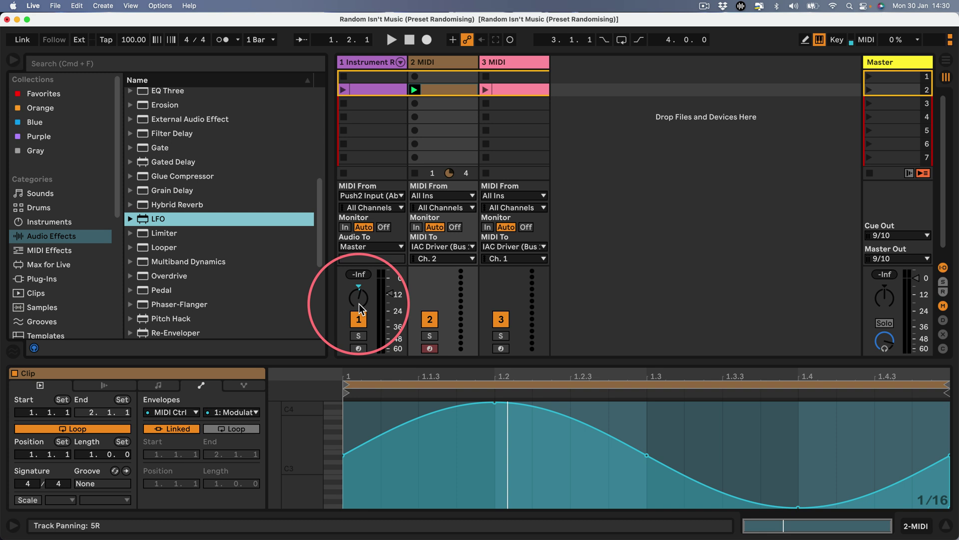
key(space)
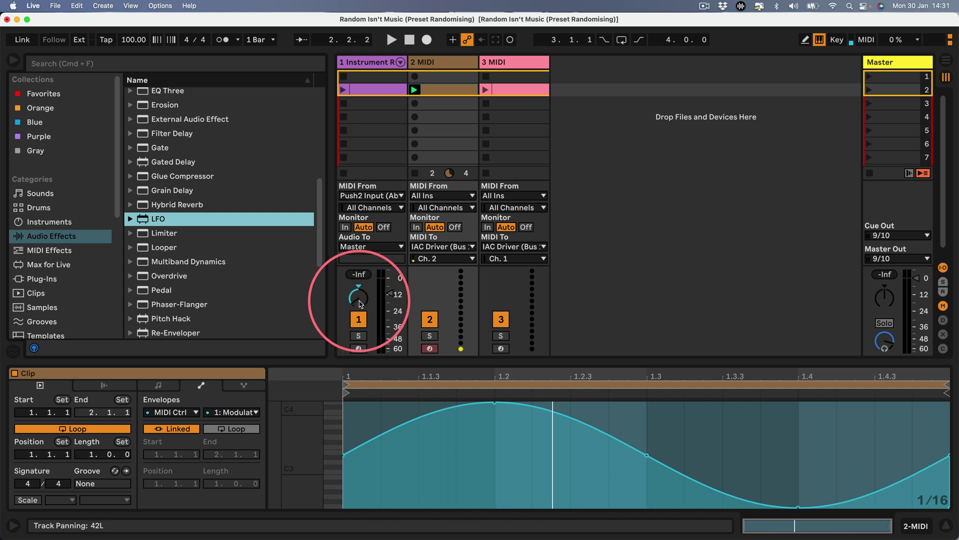
key(super+m)
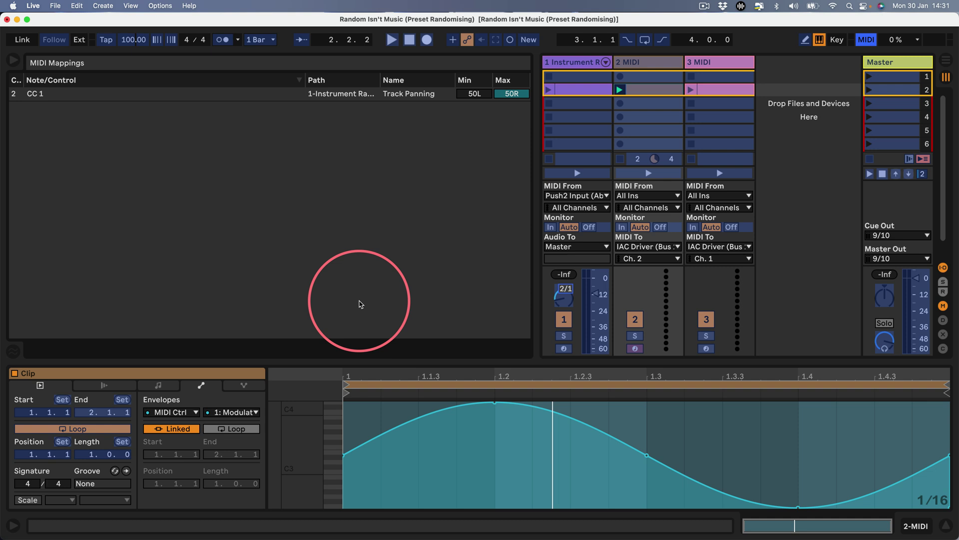
key(super+m)
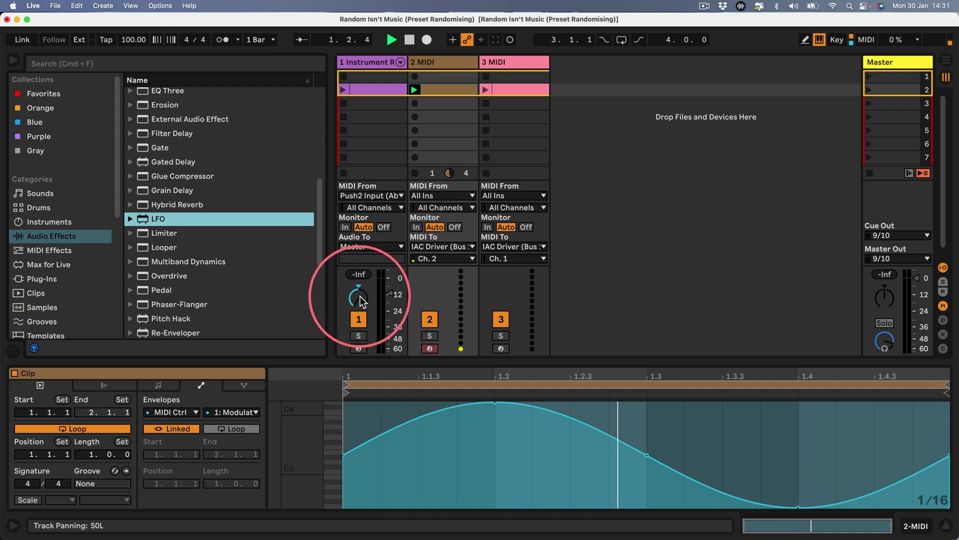
Switch the modulation track's output to Ch. 1 and remap the Instrument Rack track's panning to CC 1 on that channel.
click(440, 258)
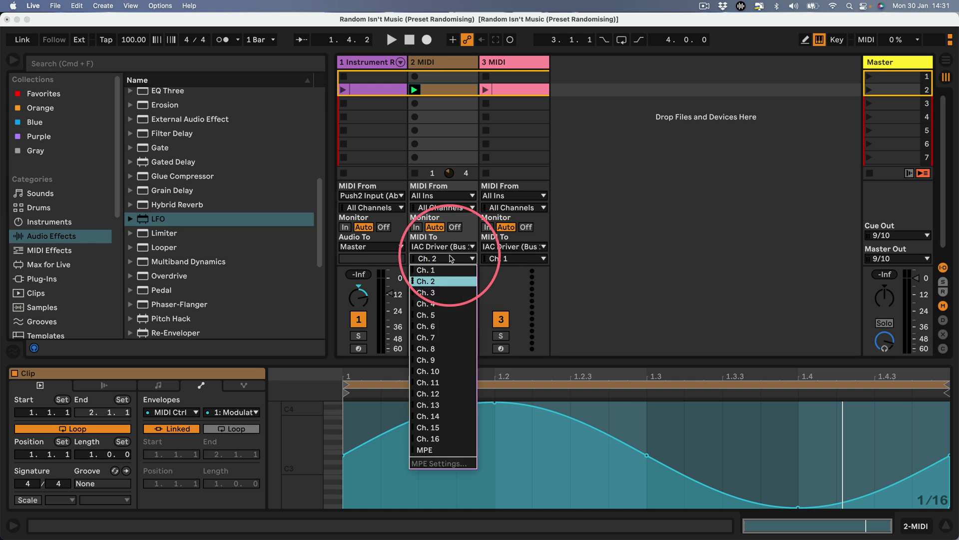
click(441, 267)
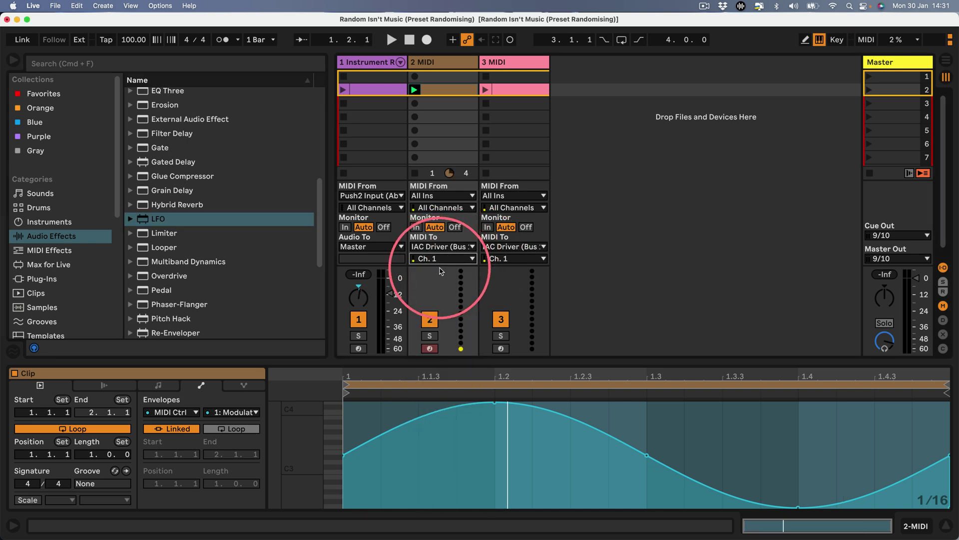
key(super+m)
click(566, 300)
key(Delete)
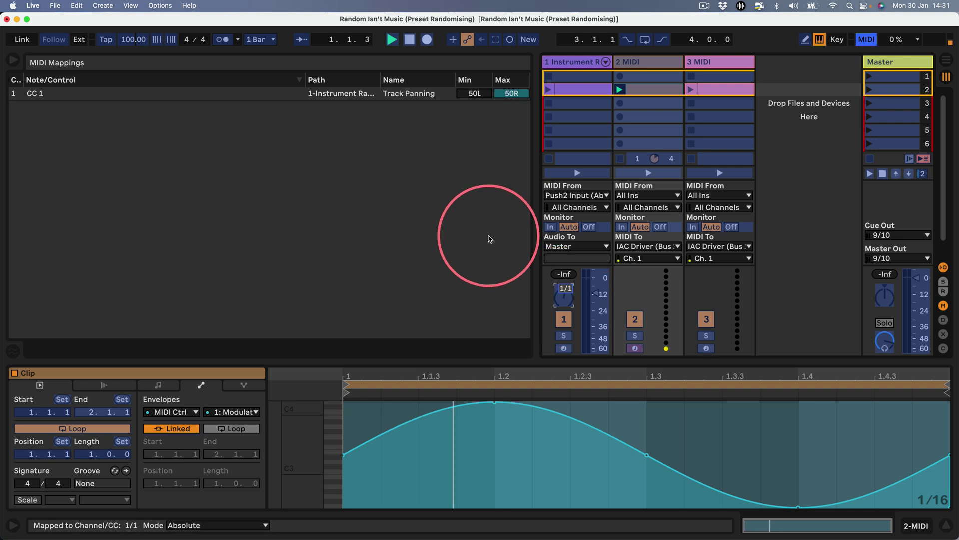
key(super+m)
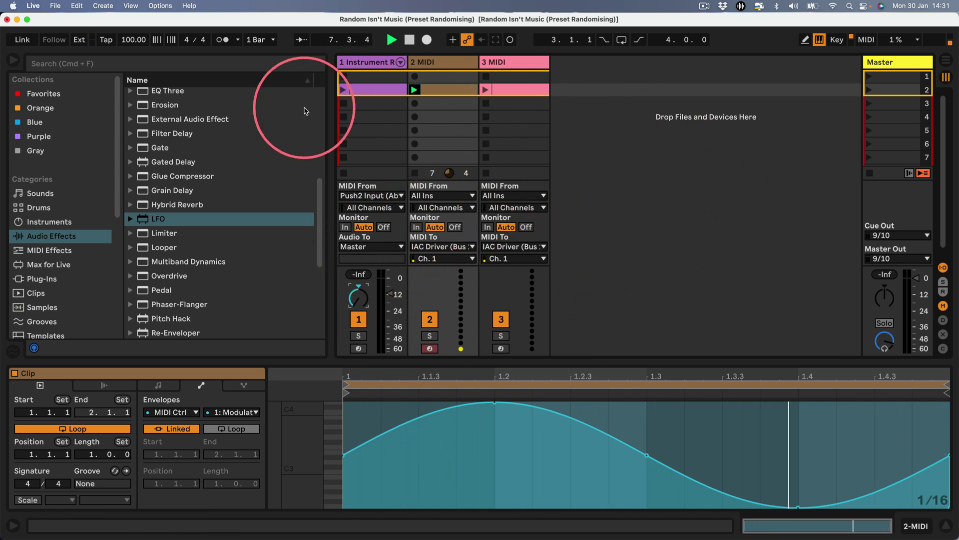
Launch the Instrument Rack track's chord clip to hear it with the panning modulation and narrow the browser.
click(349, 90)
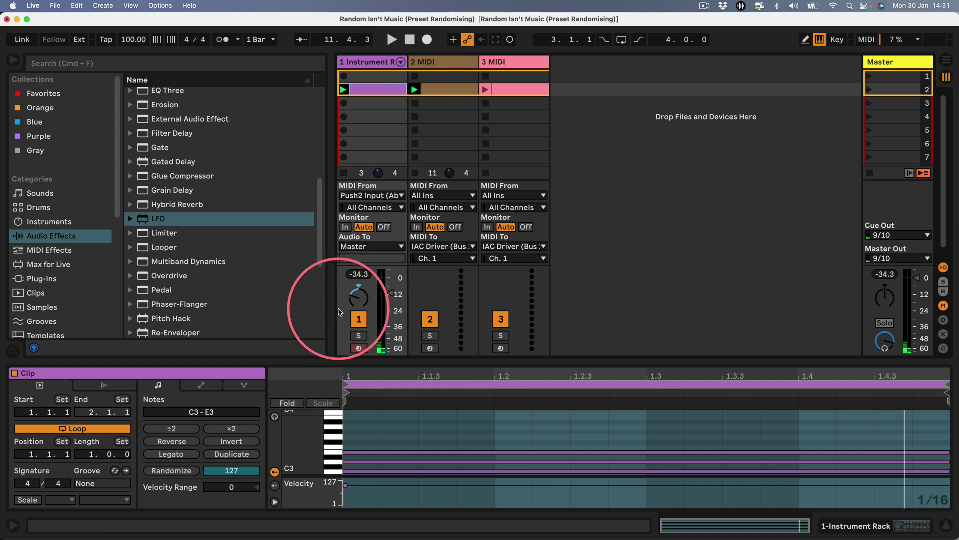
drag(325, 225, 265, 236)
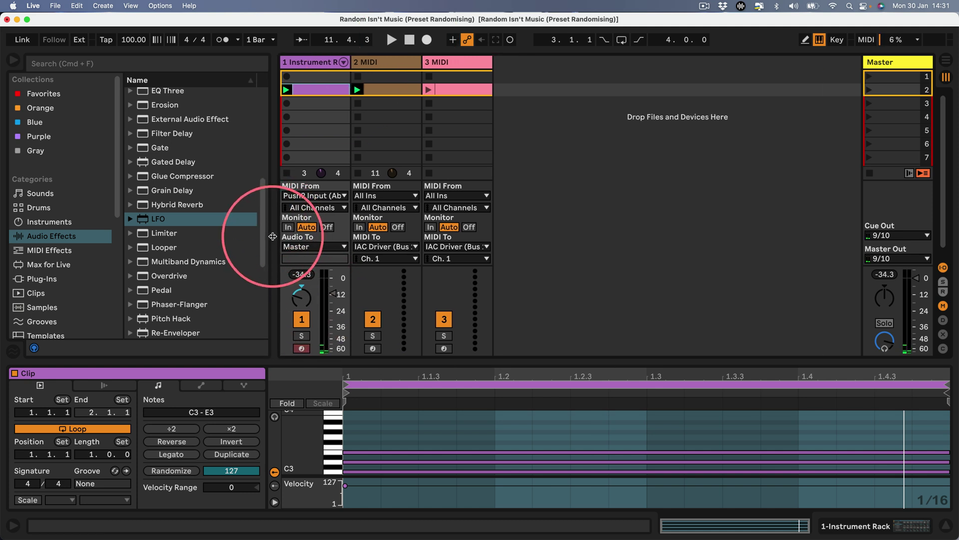
Check the MIDI output routing of both MIDI tracks and show the Instrument Rack track's device and macros.
click(399, 244)
click(399, 248)
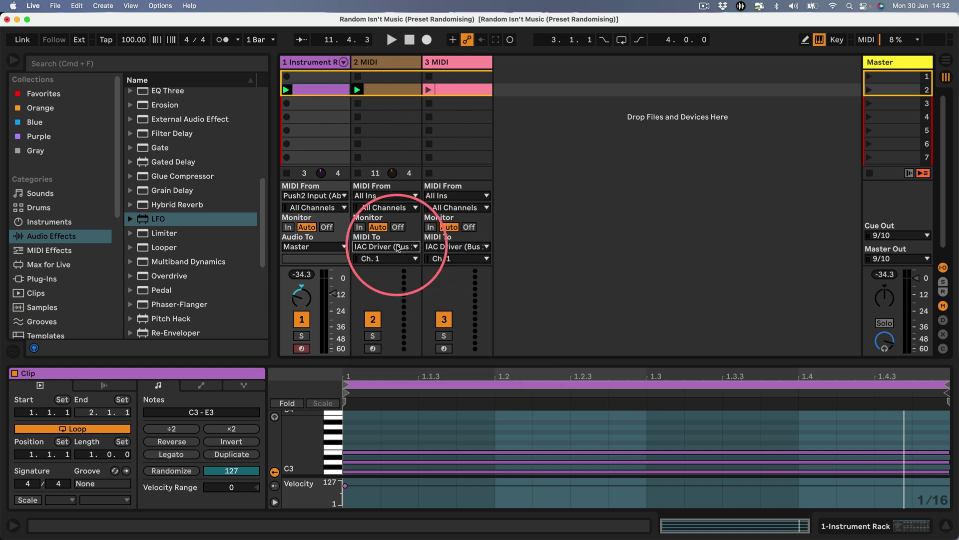
click(463, 248)
click(305, 66)
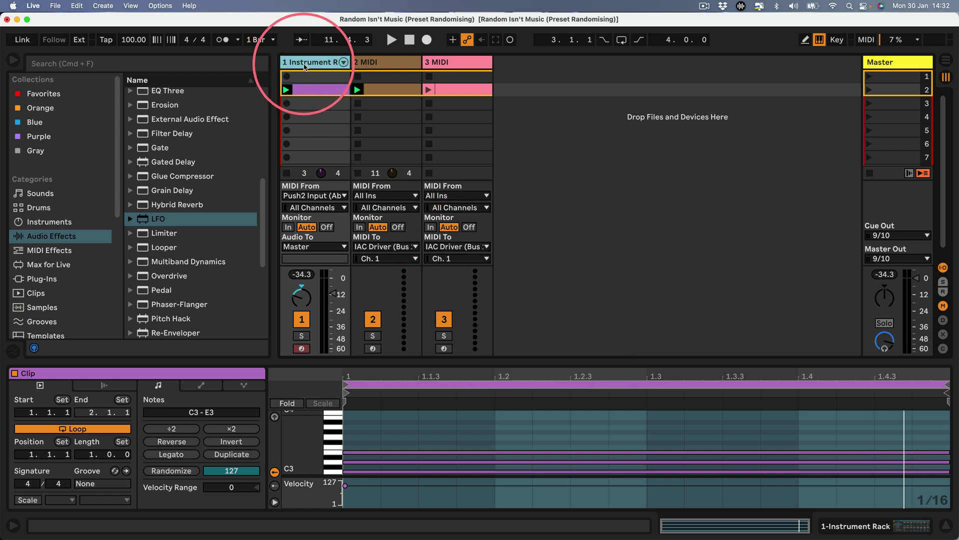
click(856, 526)
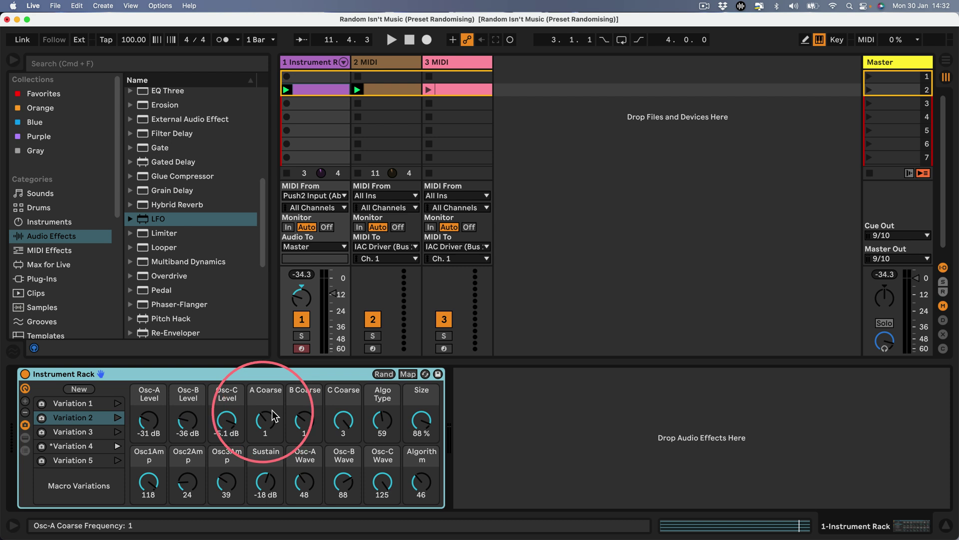